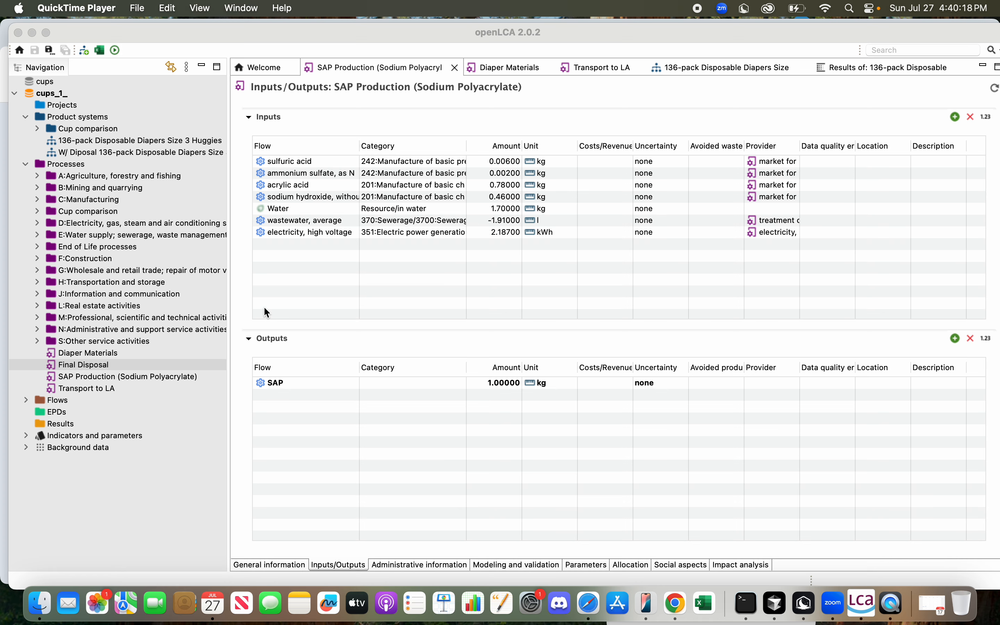
Review the Diaper Materials process inputs, highlighting low-density polyethylene, bleached sulfite pulp and SAP
left_click(482, 67)
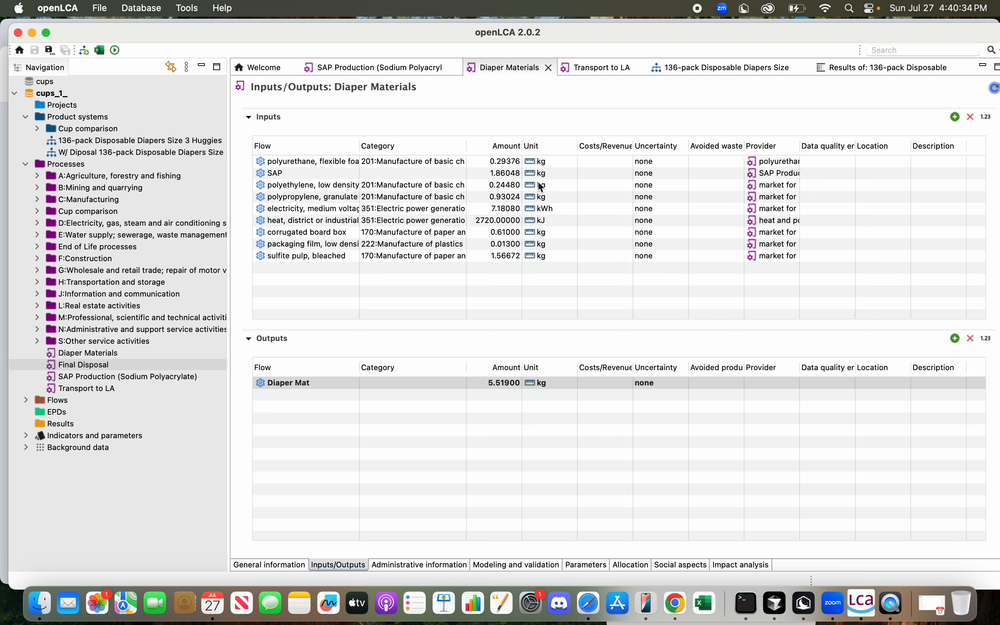
left_click(785, 185)
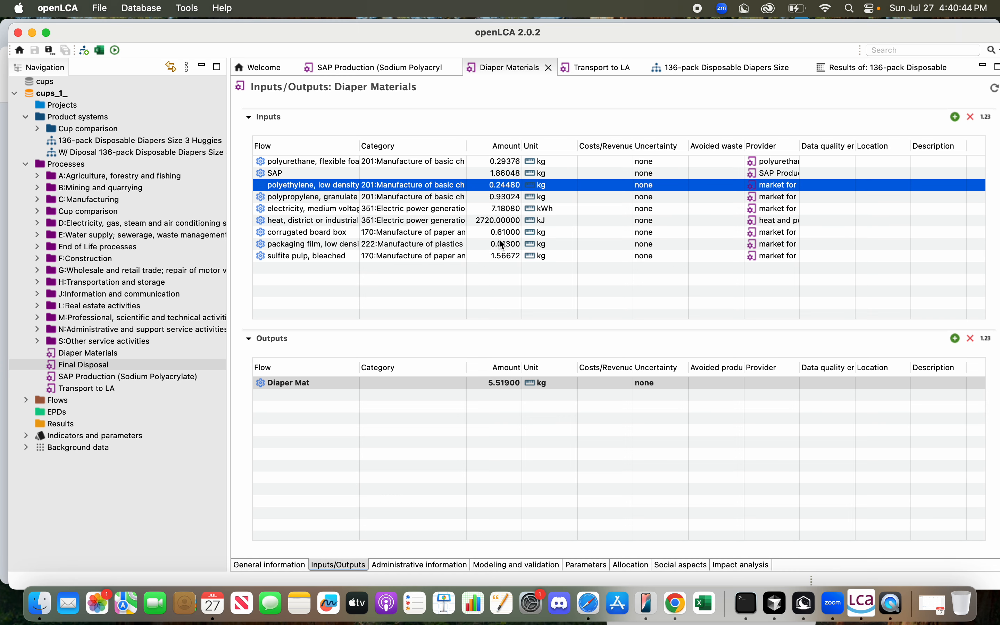
left_click(279, 257)
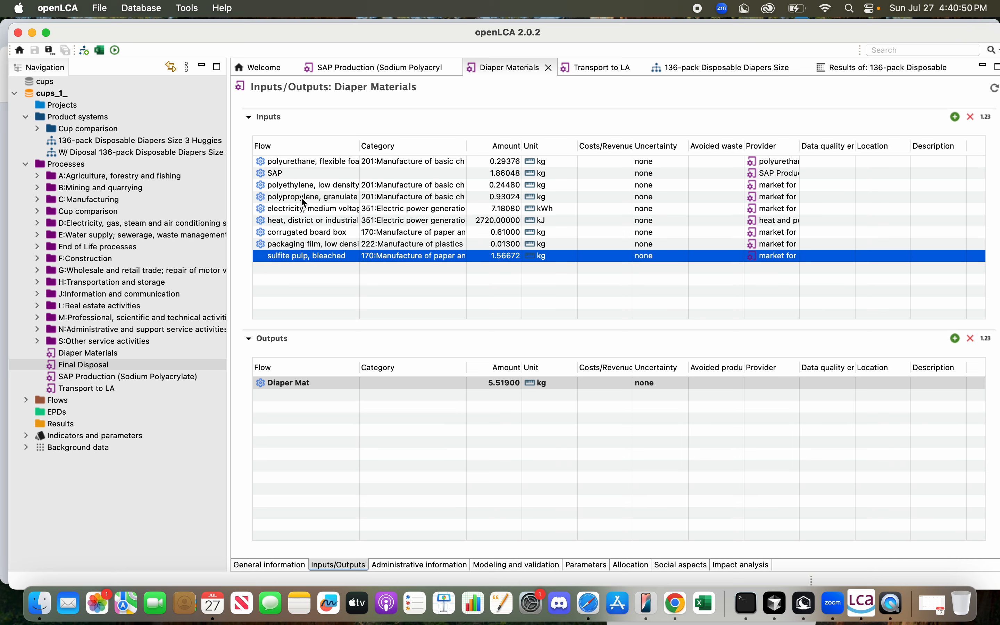
left_click(293, 173)
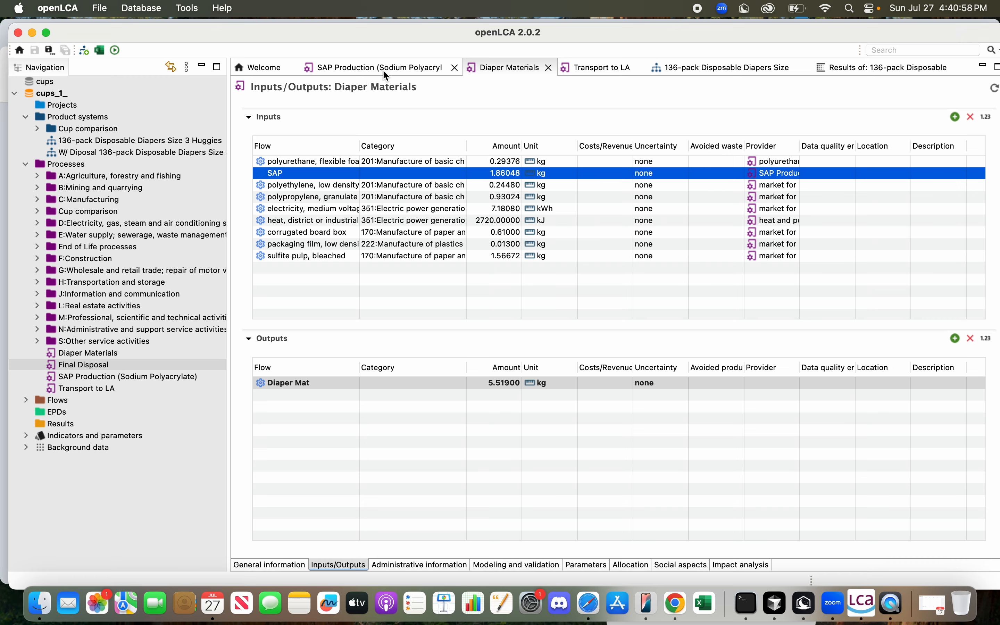
Check Table 2 of the ScienceDirect article in Chrome against the SAP Production inputs in openLCA
left_click(677, 608)
left_click(305, 33)
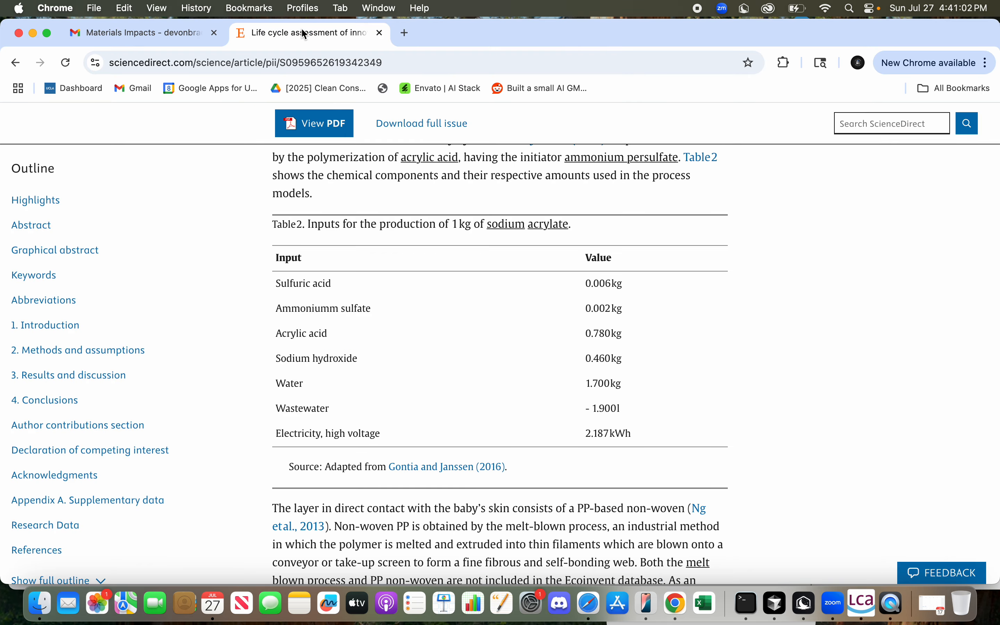
scroll(465, 276, "down", 2)
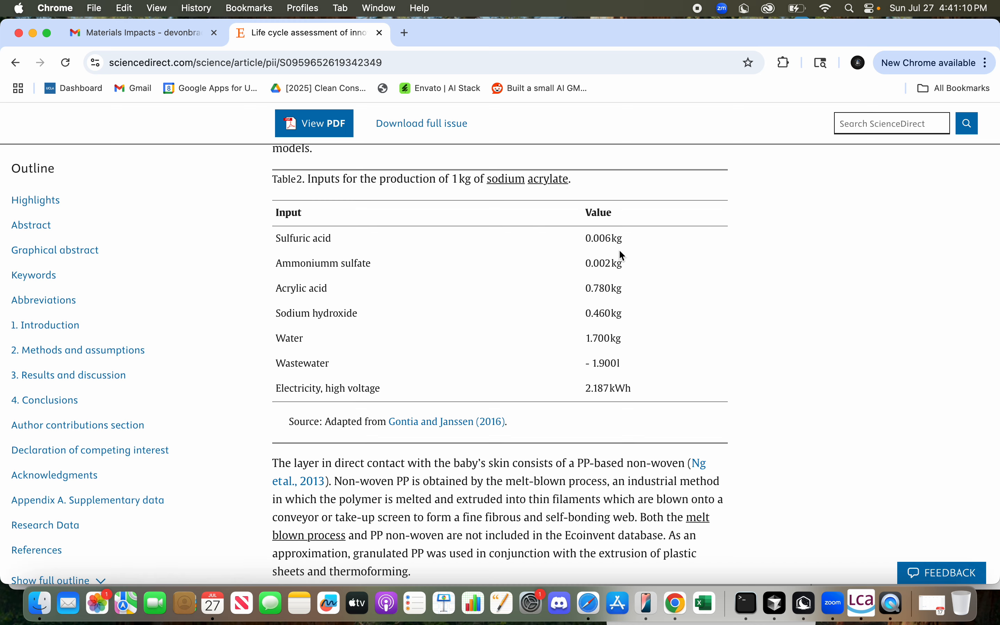
left_click(857, 612)
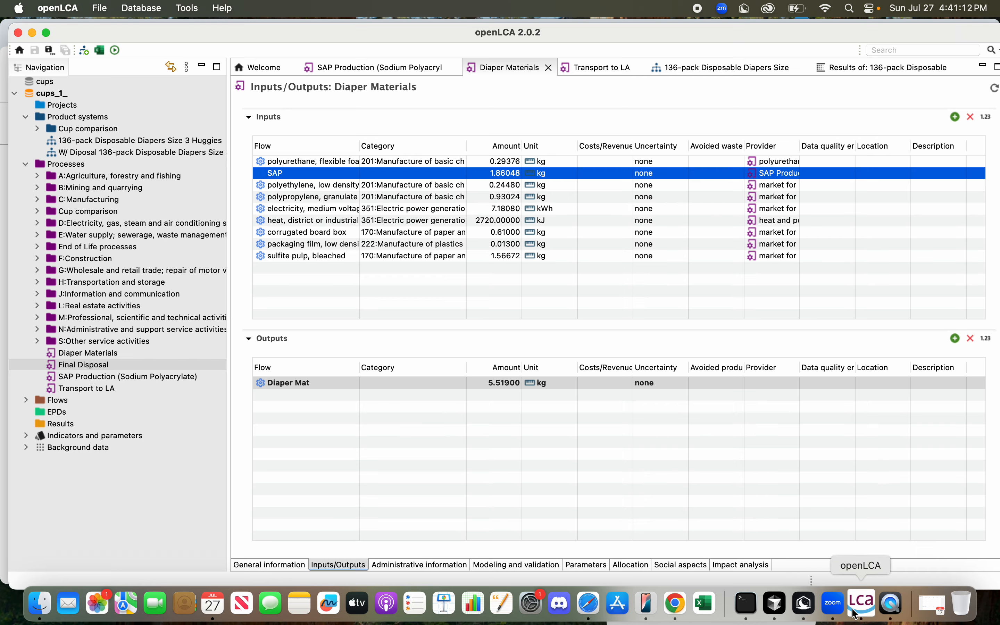
left_click(375, 67)
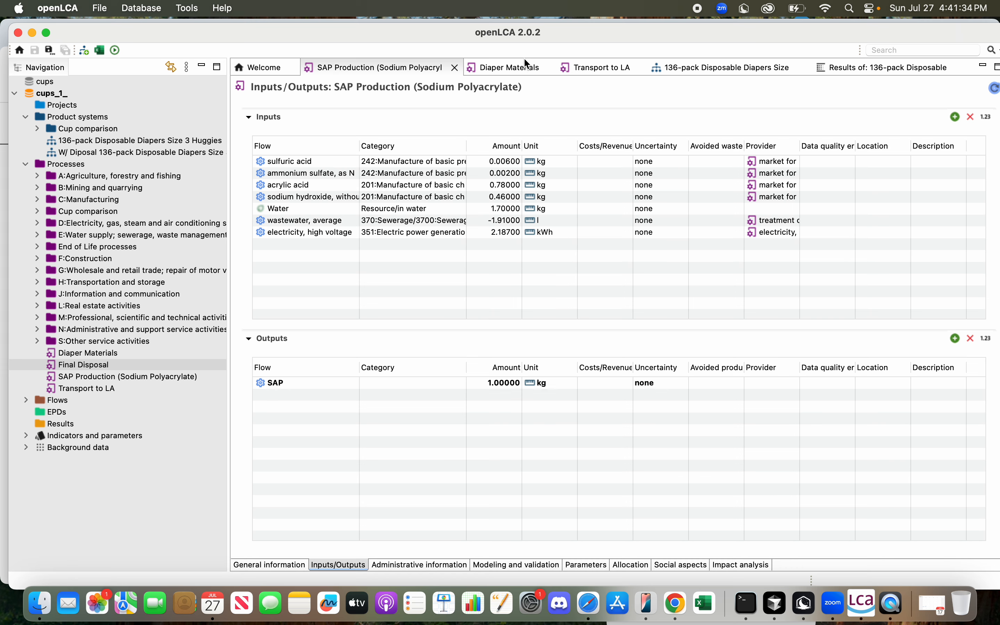
Review the medium-voltage electricity, corrugated board box and packaging film inputs of the Diaper Materials process
left_click(521, 67)
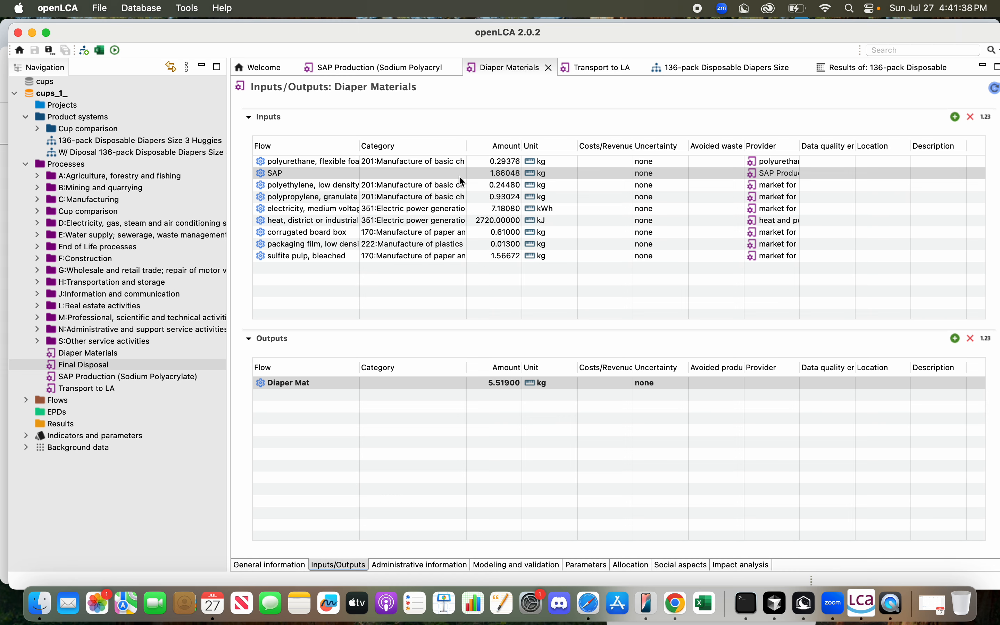
left_click(305, 208)
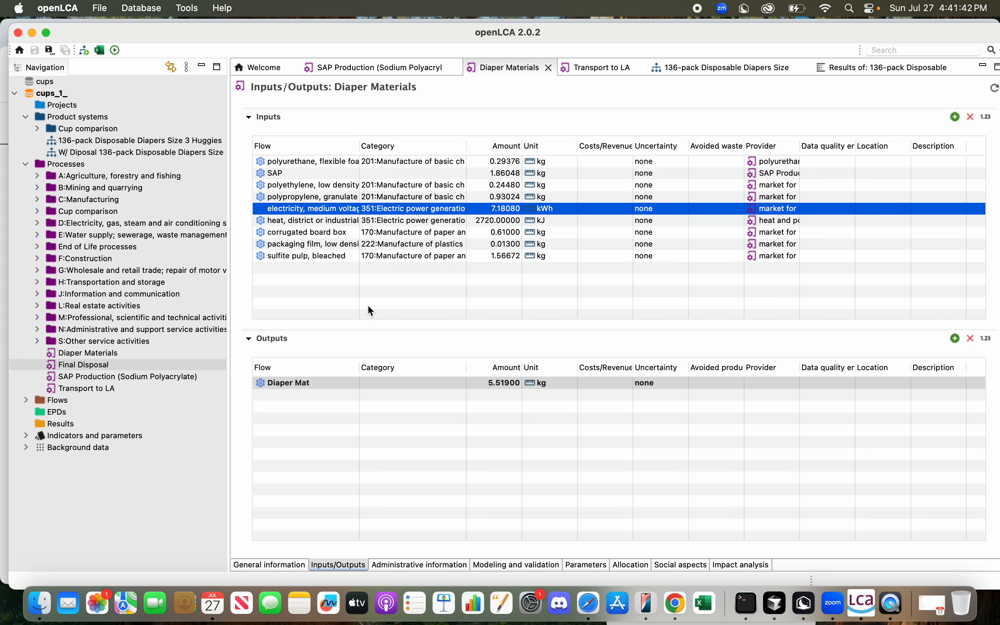
left_click(305, 234)
left_click(308, 247)
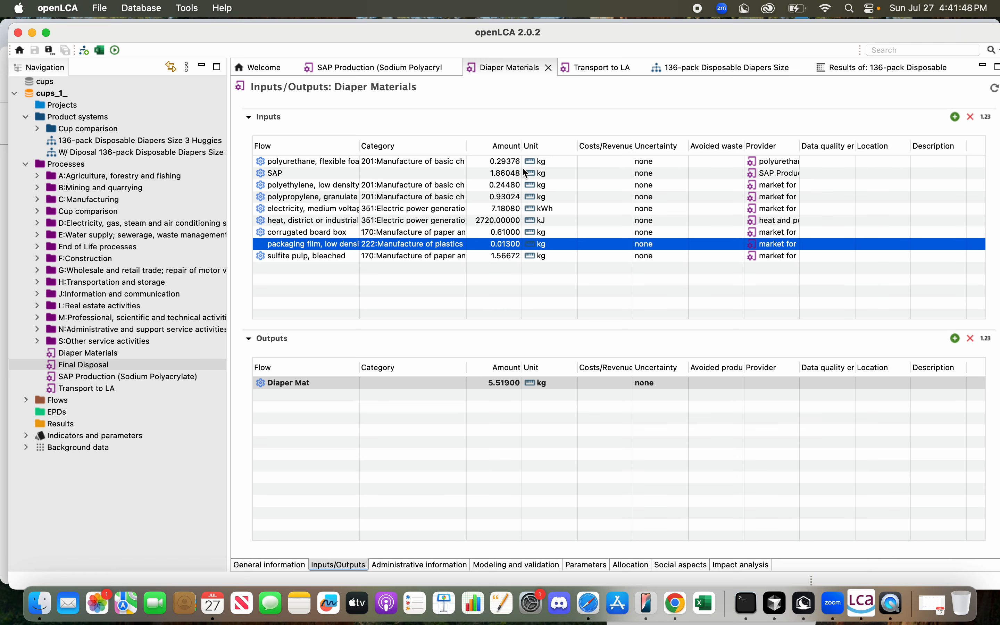
Inspect the inputs and outputs of the Transport to LA process
left_click(595, 72)
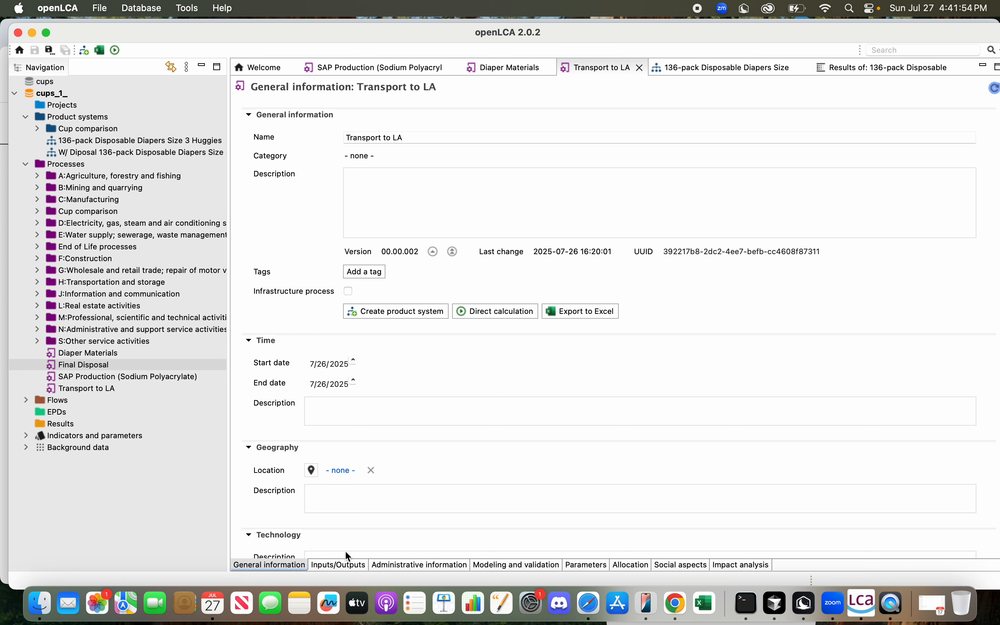
scroll(345, 550, "down", 2)
left_click(342, 564)
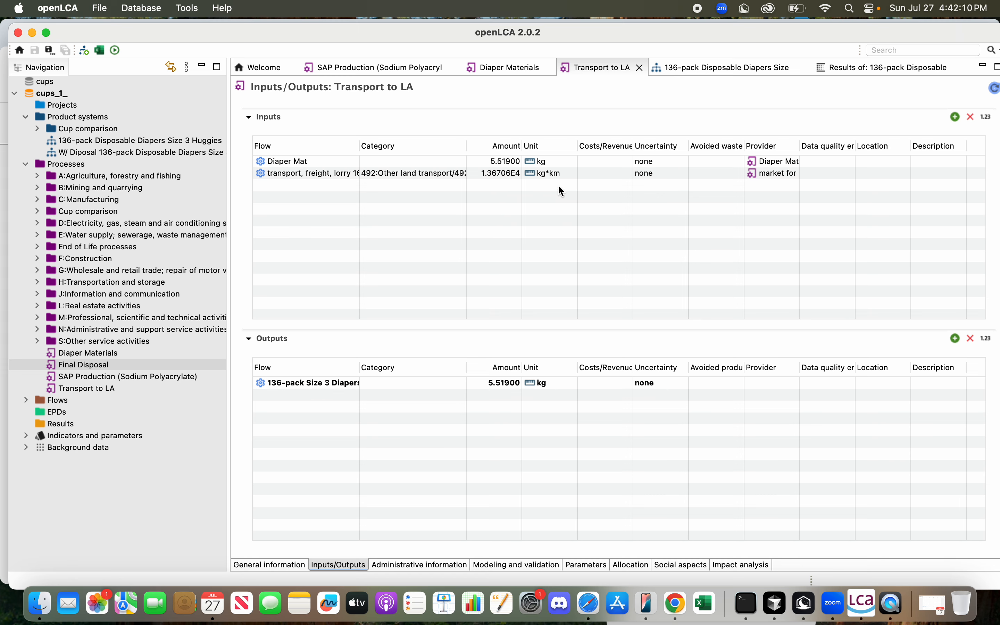
Show the 136-pack diaper product system's model graph and expand the suppliers of Diaper Materials and SAP Production
left_click(672, 66)
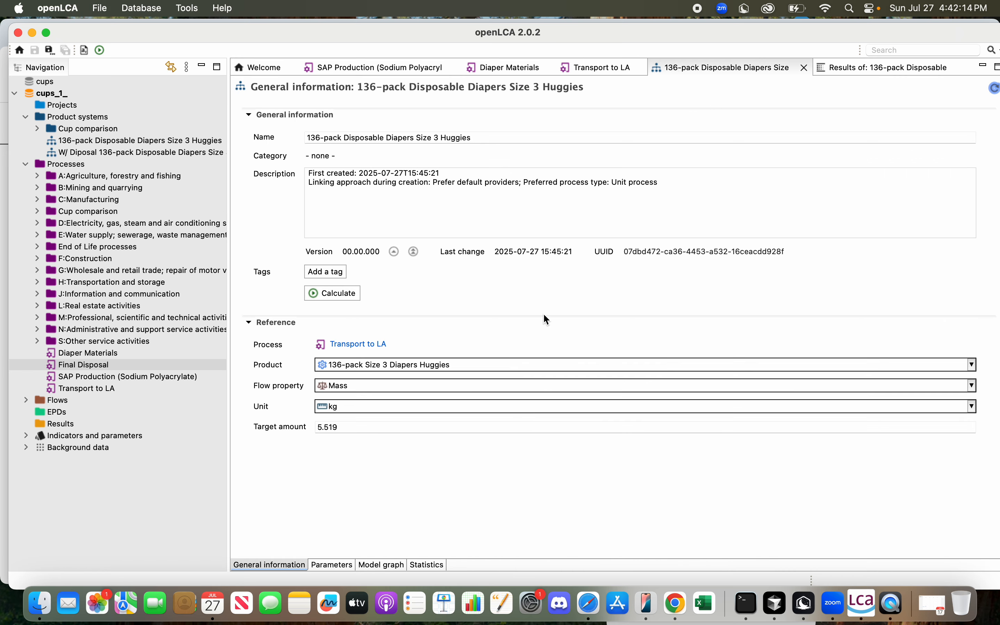
left_click(375, 570)
scroll(359, 363, "left", 5)
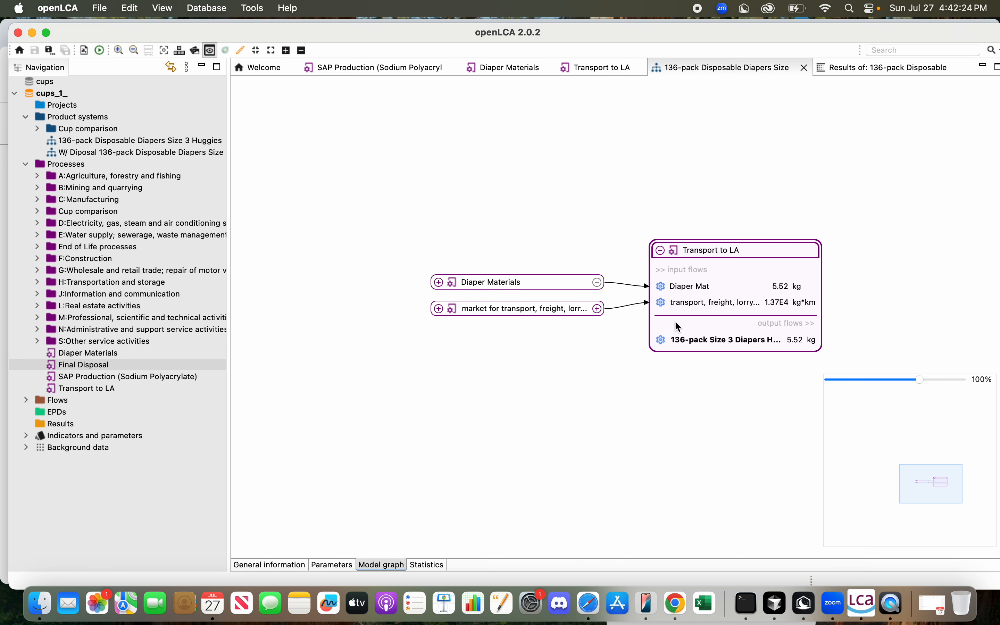
left_click(438, 282)
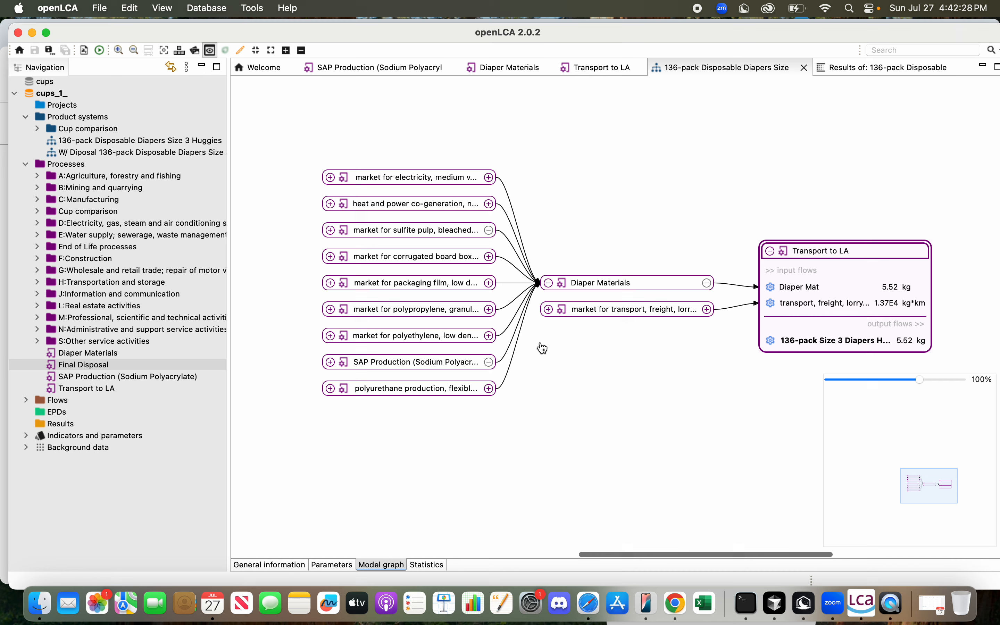
scroll(475, 464, "left", 5)
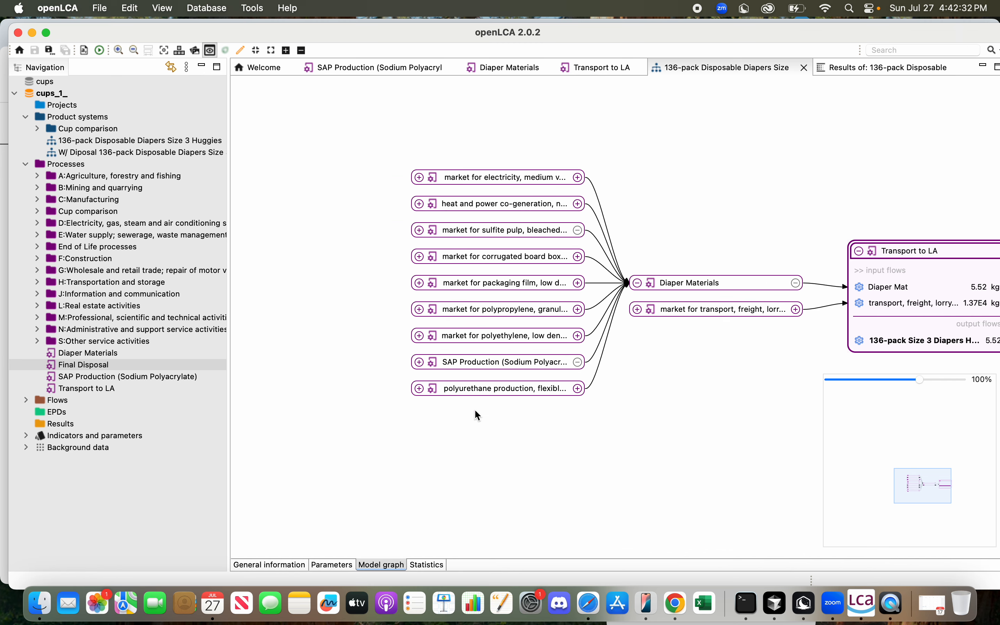
left_click(419, 362)
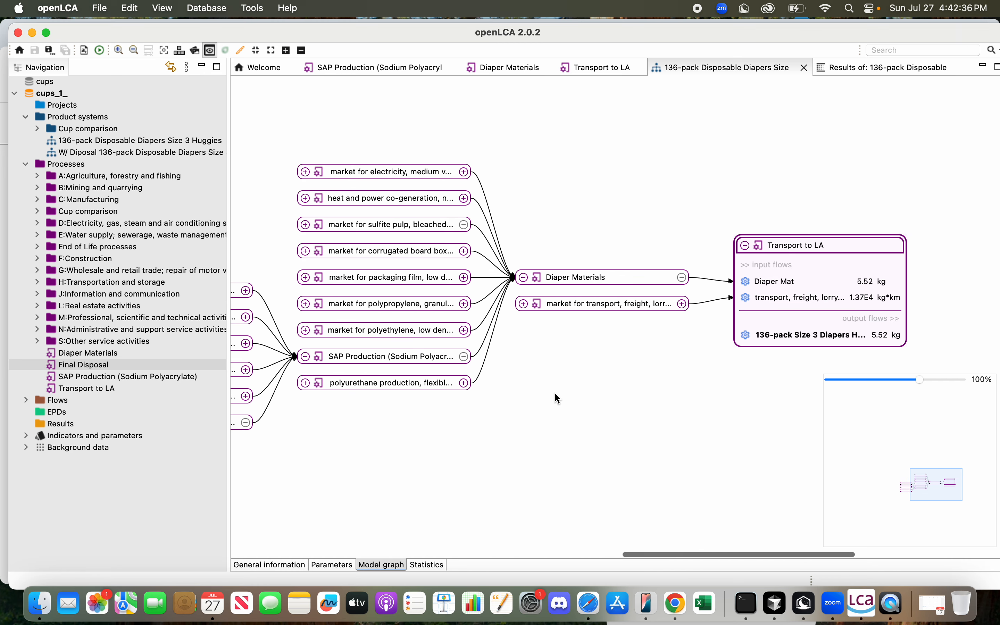
Calculate the 136-pack Disposable Diapers Size 3 Huggies product system with the CML 2001 impact assessment method
left_click(262, 565)
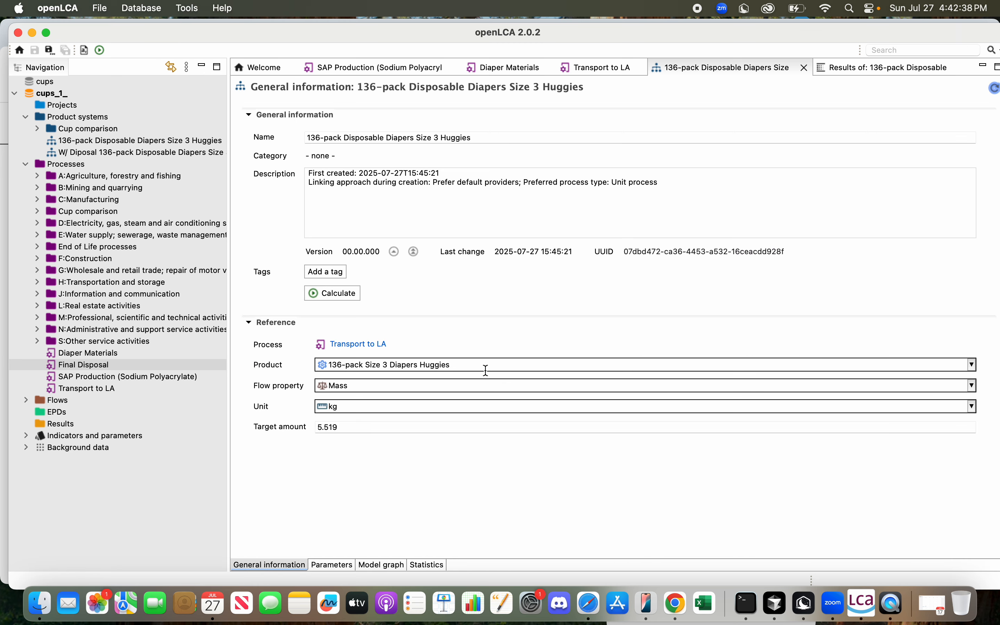
left_click(337, 294)
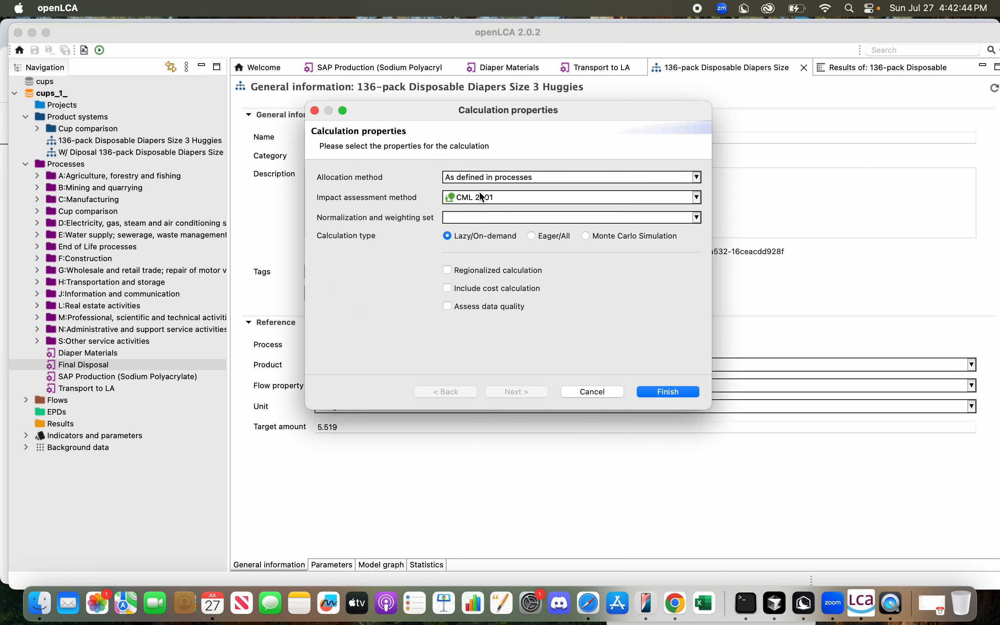
left_click(672, 391)
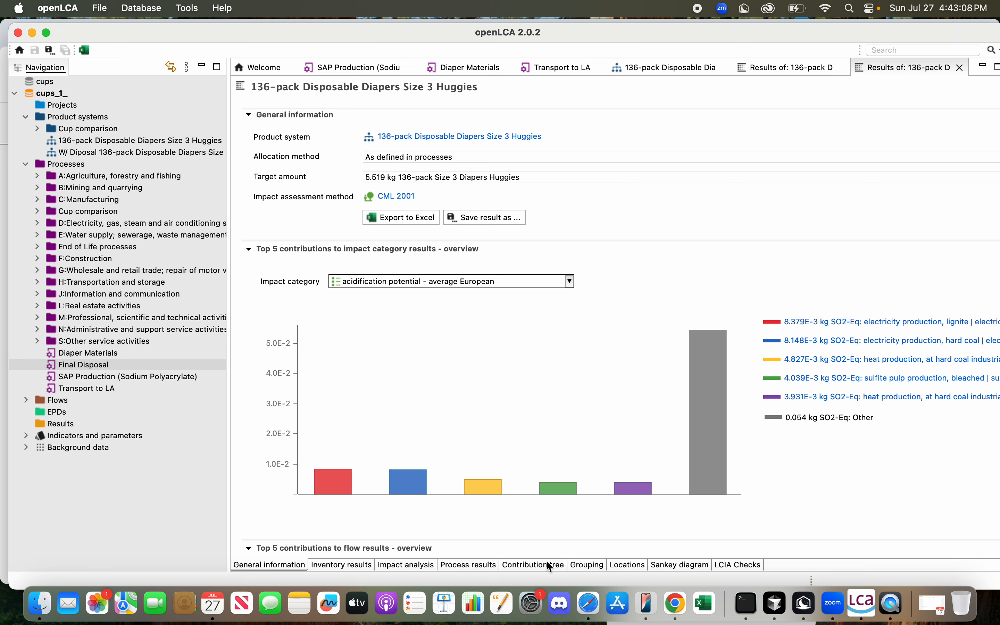
Display the results' contribution tree for the impact category climate change - GWP 100a
left_click(533, 564)
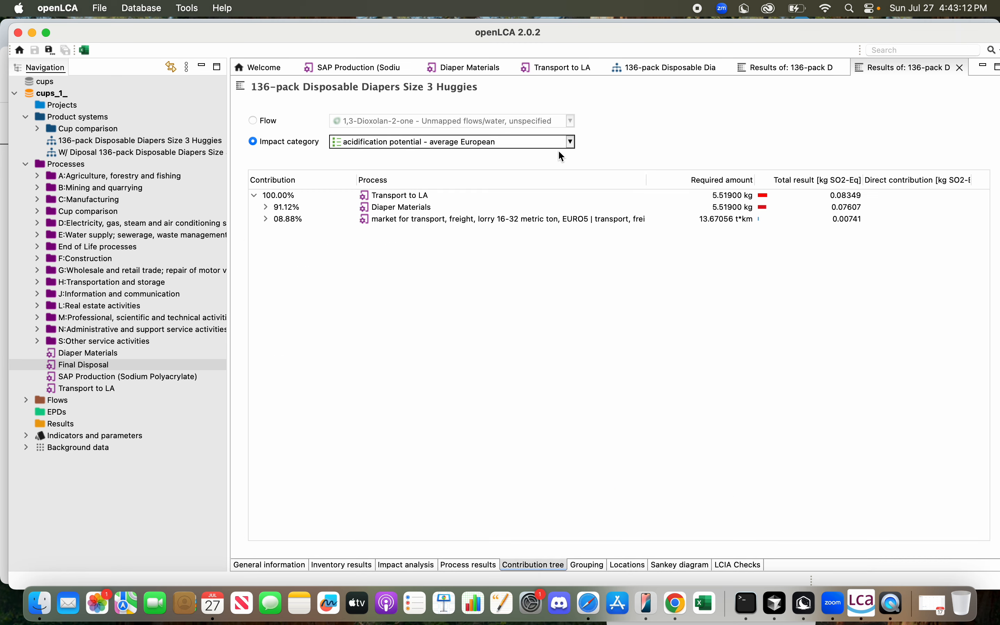
left_click(571, 142)
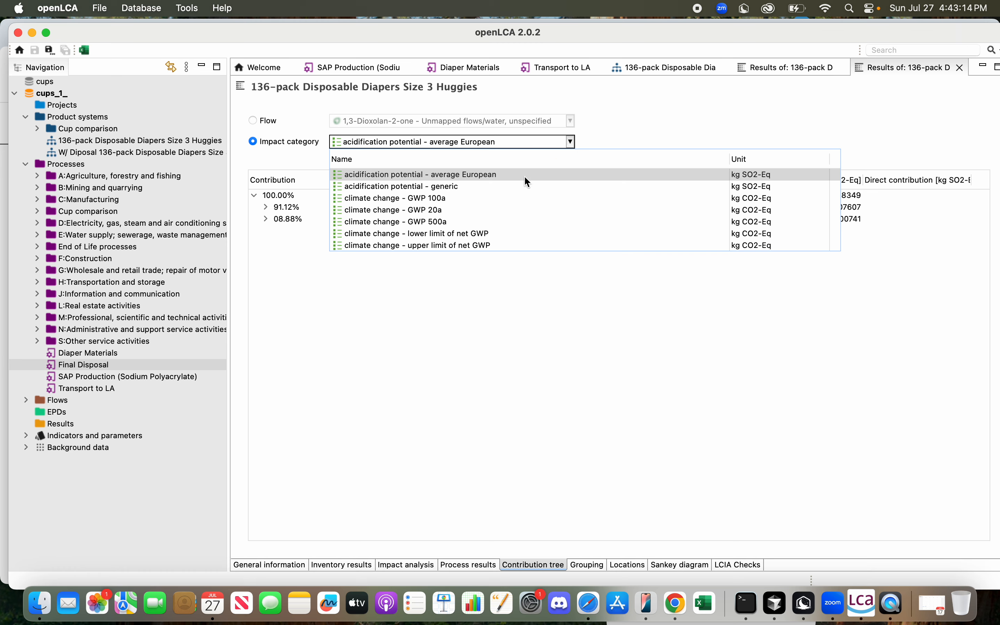
left_click(447, 198)
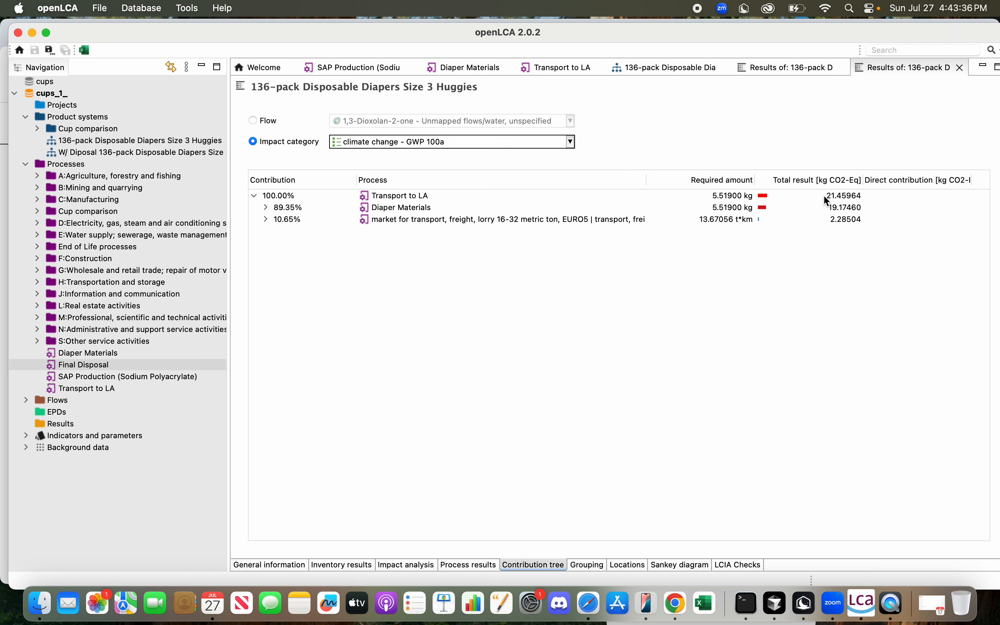
Switch to Chrome and examine the Dayrize versus OpenLCA comparison tables in the Materials Impacts email
left_click(682, 595)
left_click(156, 33)
scroll(382, 308, "down", 2)
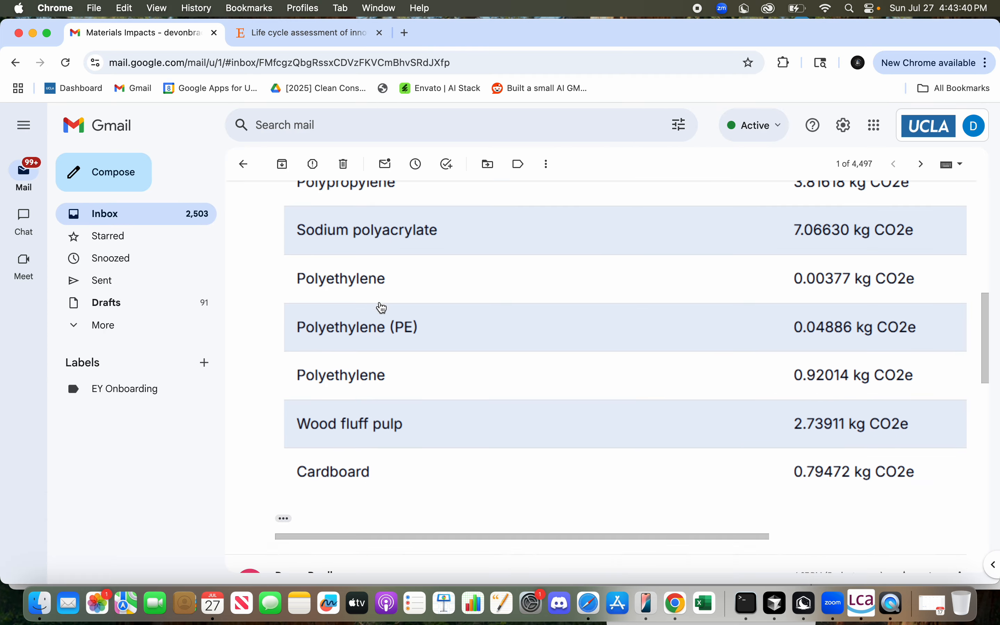
scroll(382, 308, "down", 5)
scroll(379, 308, "up", 1)
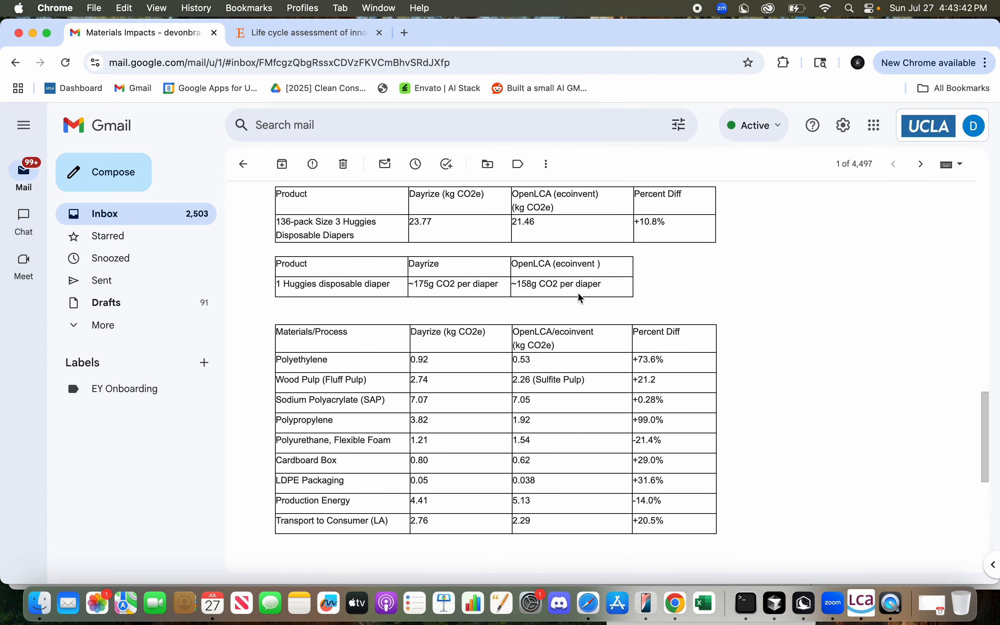
scroll(580, 298, "up", 1)
scroll(580, 297, "down", 1)
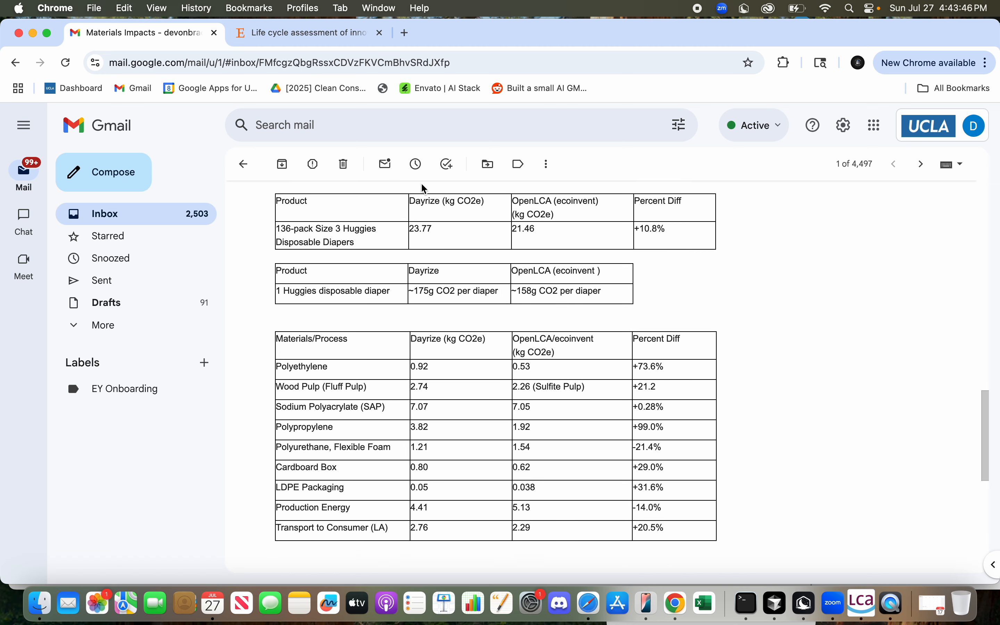
Return to openLCA and expand Diaper Materials in the contribution tree to examine each input's climate impact
left_click(860, 606)
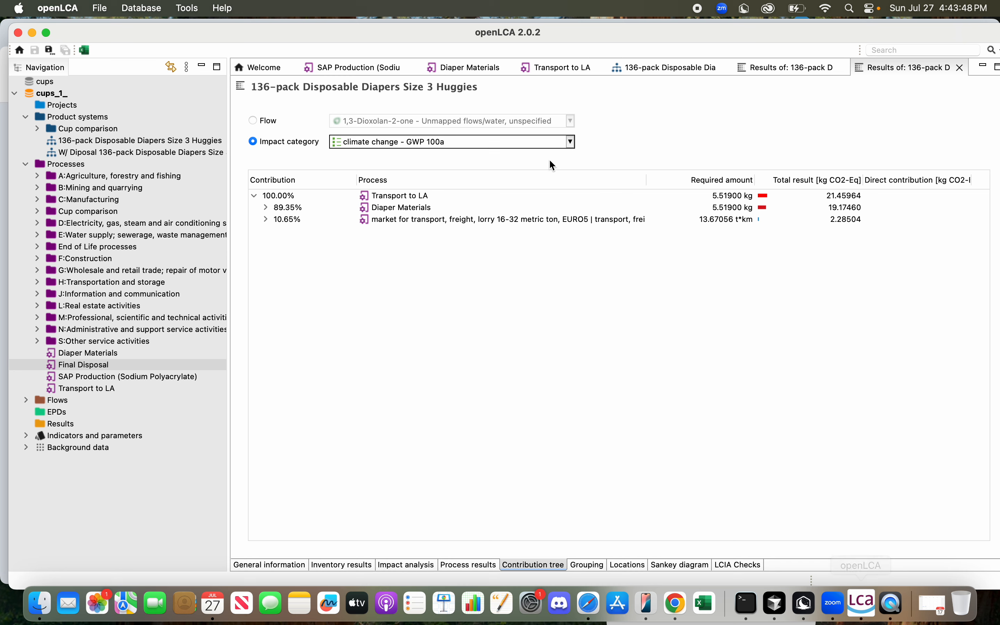
left_click(267, 208)
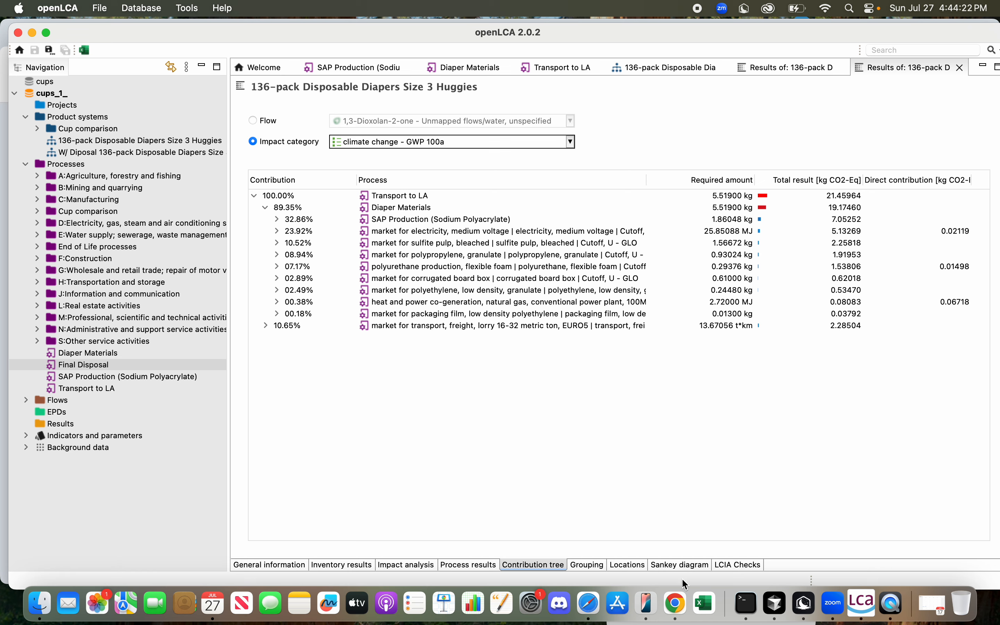
Compare the material impact table in the Chrome email with the Diaper Materials contributions in openLCA
left_click(676, 603)
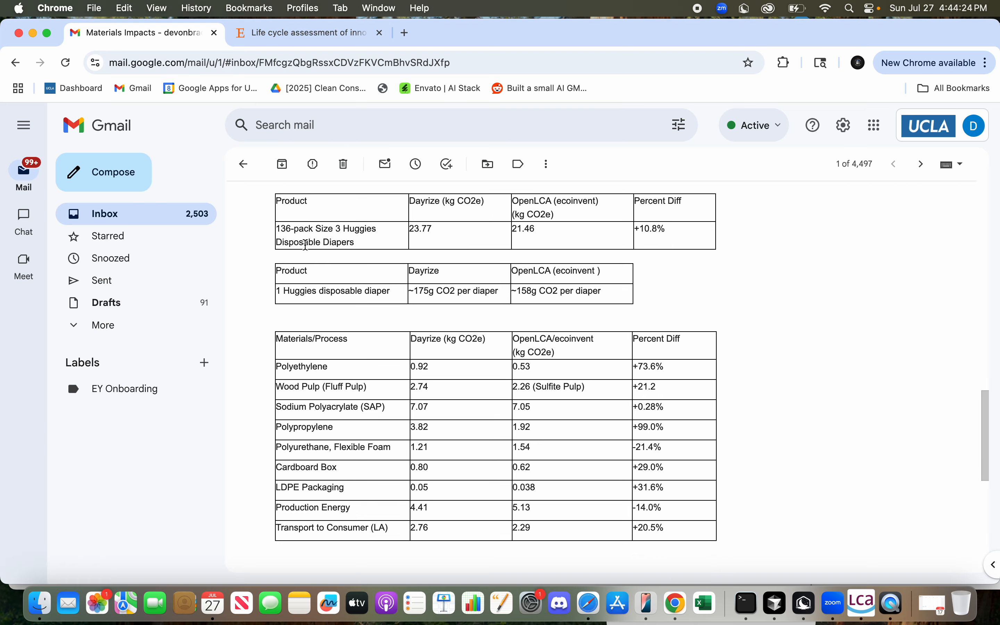
scroll(305, 245, "up", 15)
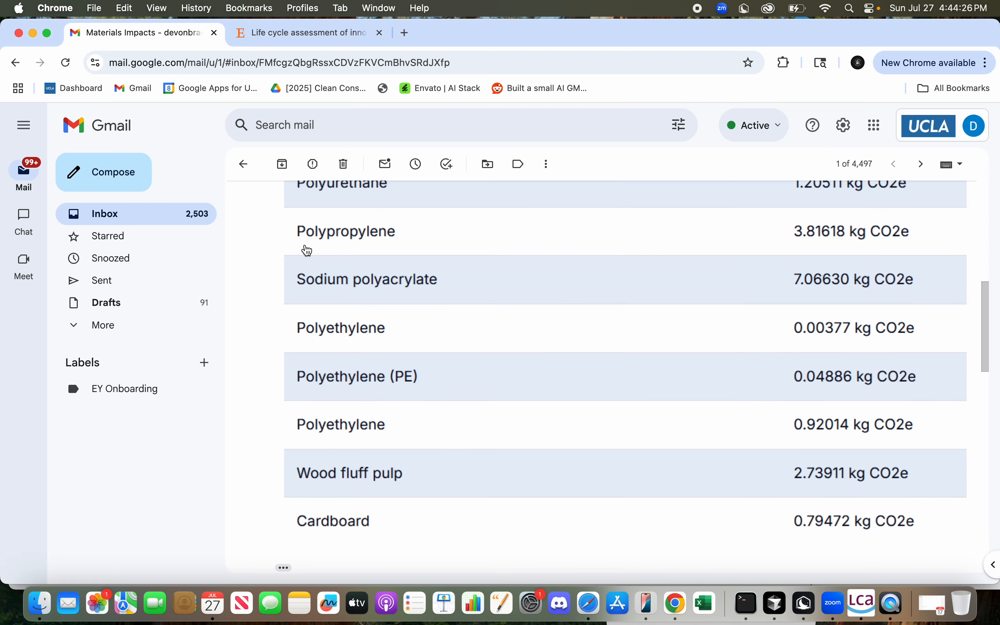
scroll(307, 249, "up", 2)
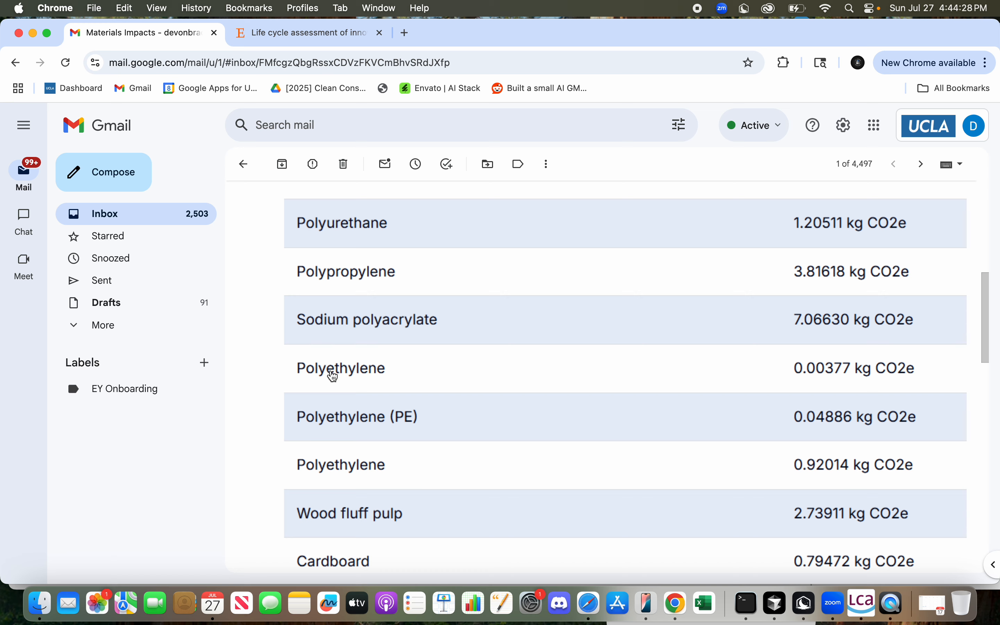
scroll(331, 372, "up", 2)
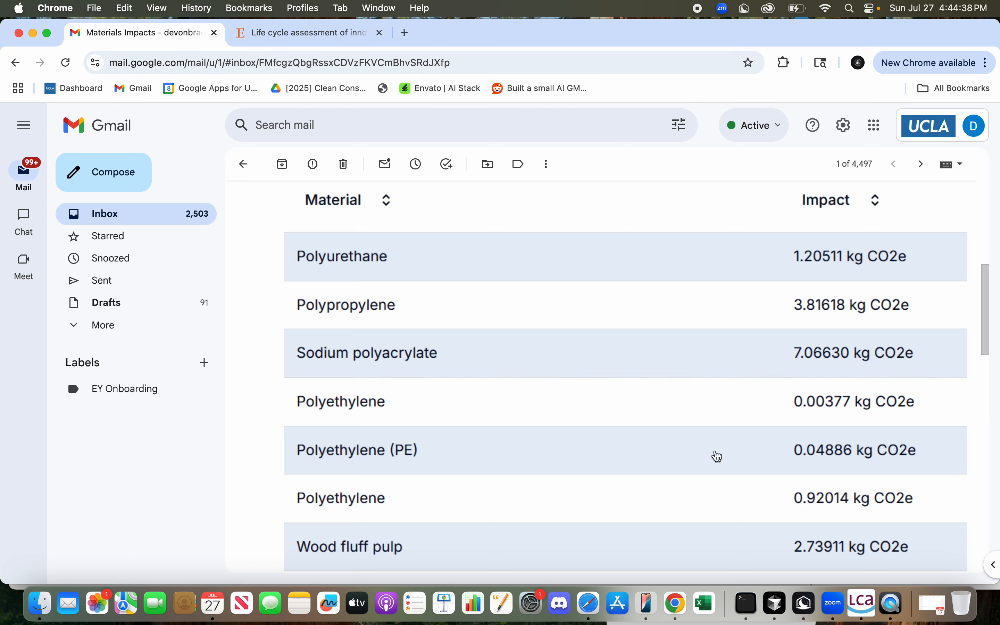
left_click(862, 604)
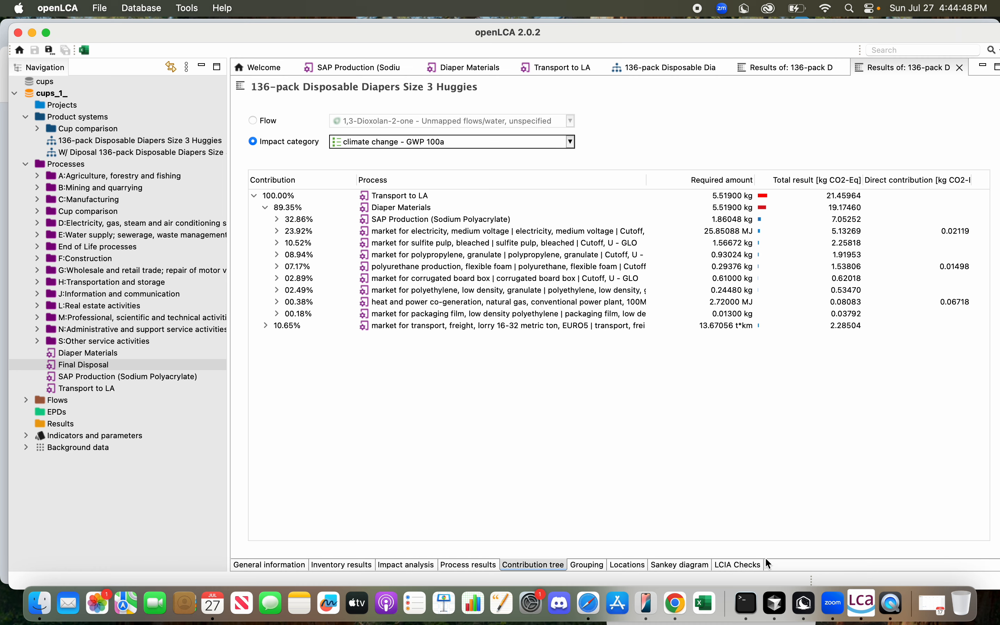
left_click(680, 598)
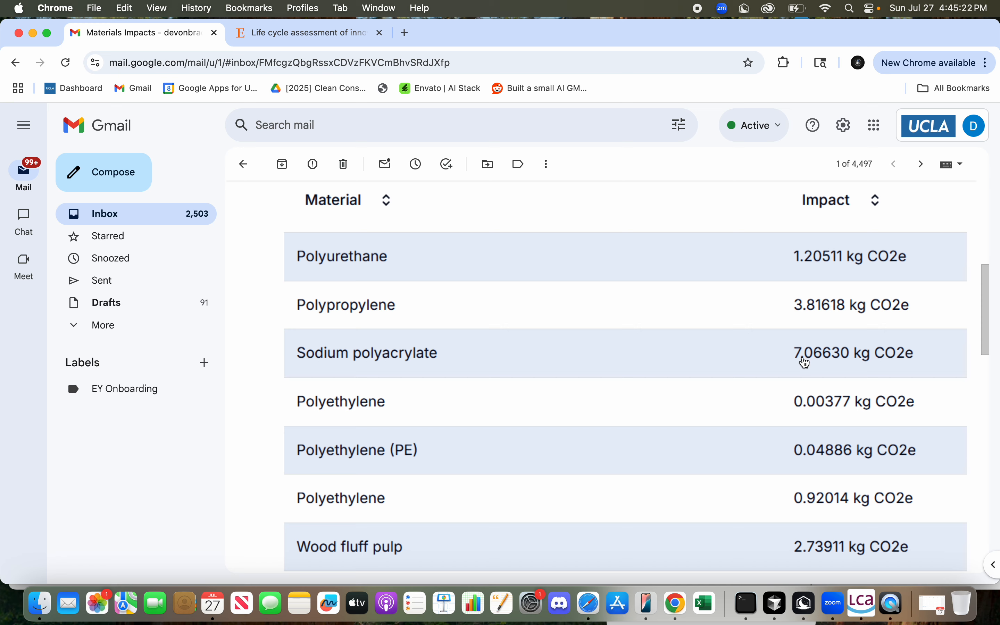
Return to openLCA and review the SAP Production inputs and outputs, then the 136-pack results' contribution tree
left_click(862, 607)
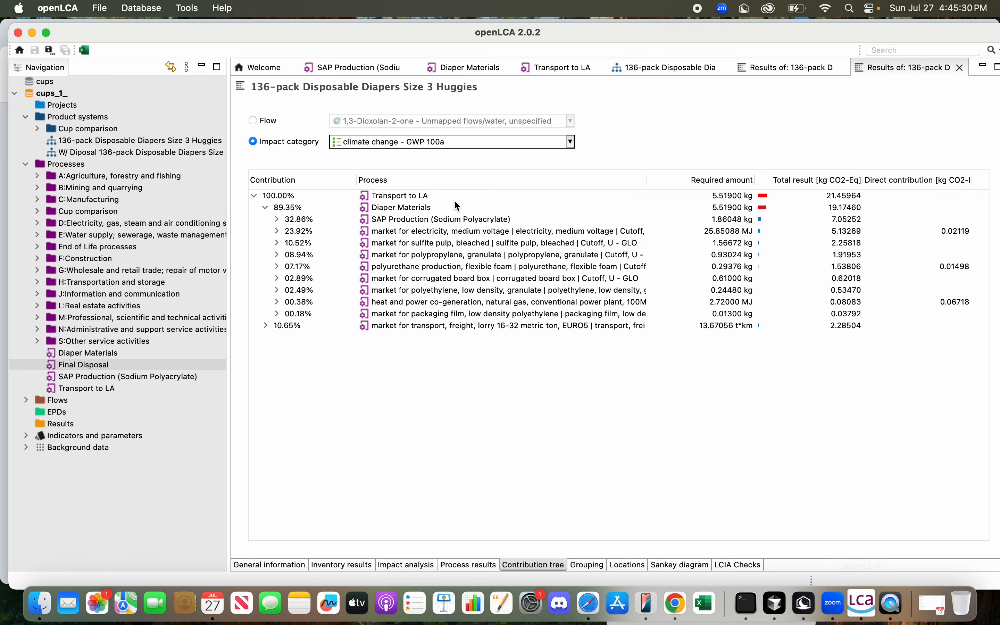
left_click(369, 66)
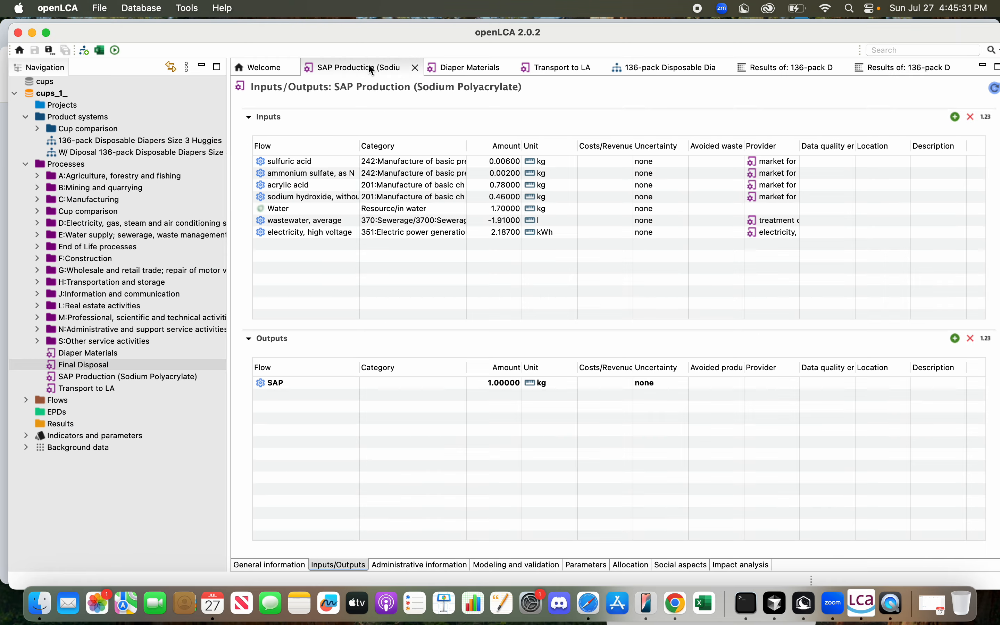
left_click(804, 67)
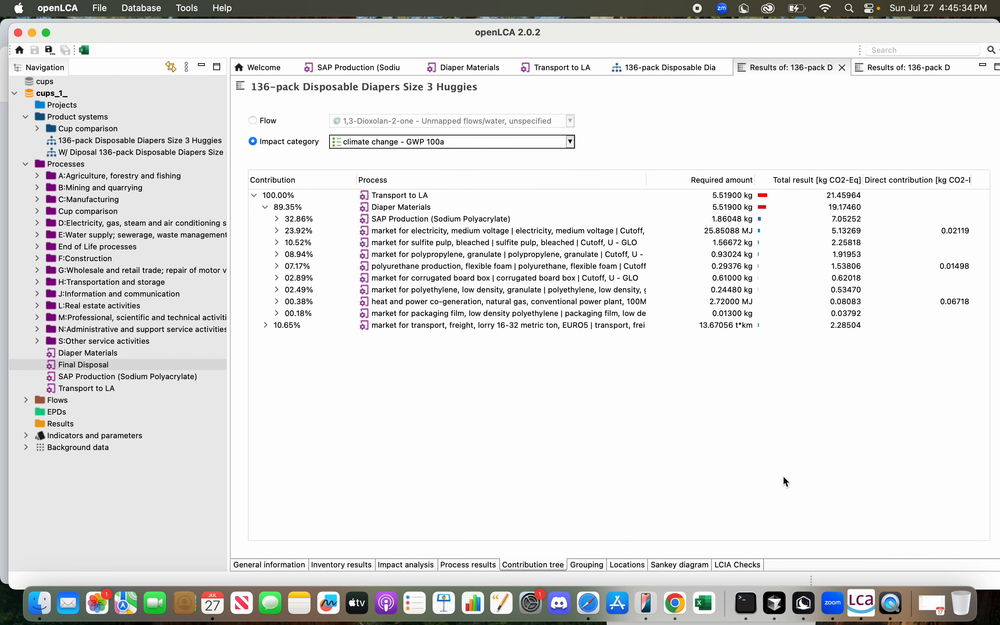
Switch to Chrome and examine the sodium polyacrylate and neighbouring entries in the email's material impact table
left_click(675, 603)
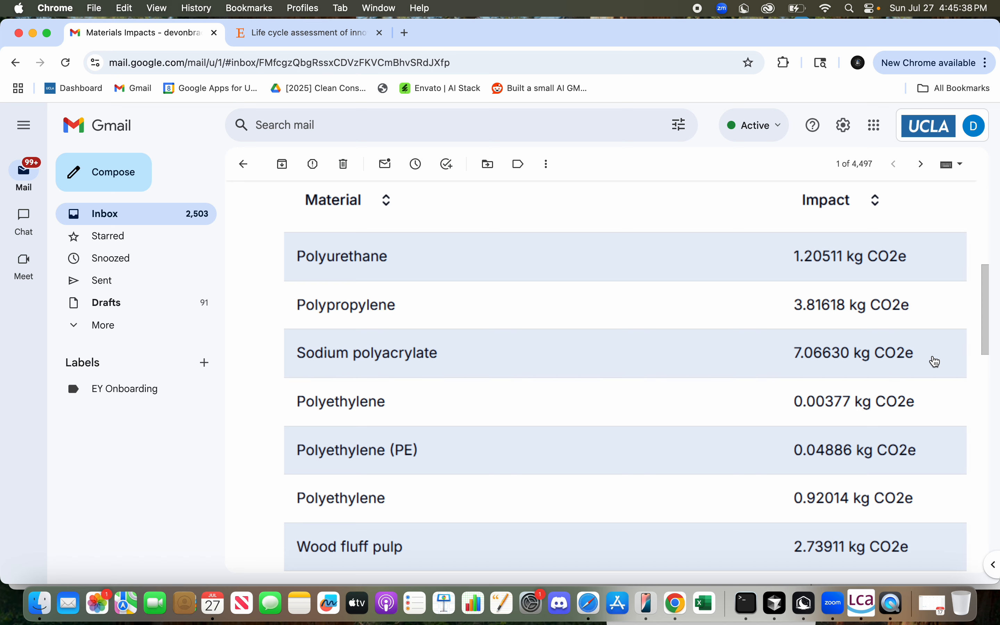
scroll(714, 431, "down", 2)
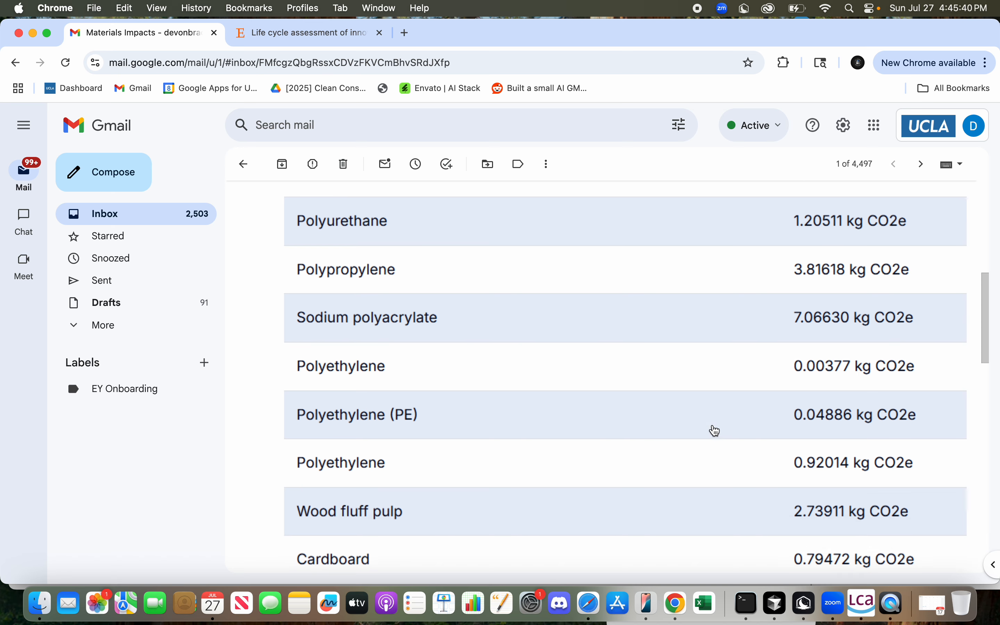
scroll(318, 231, "up", 1)
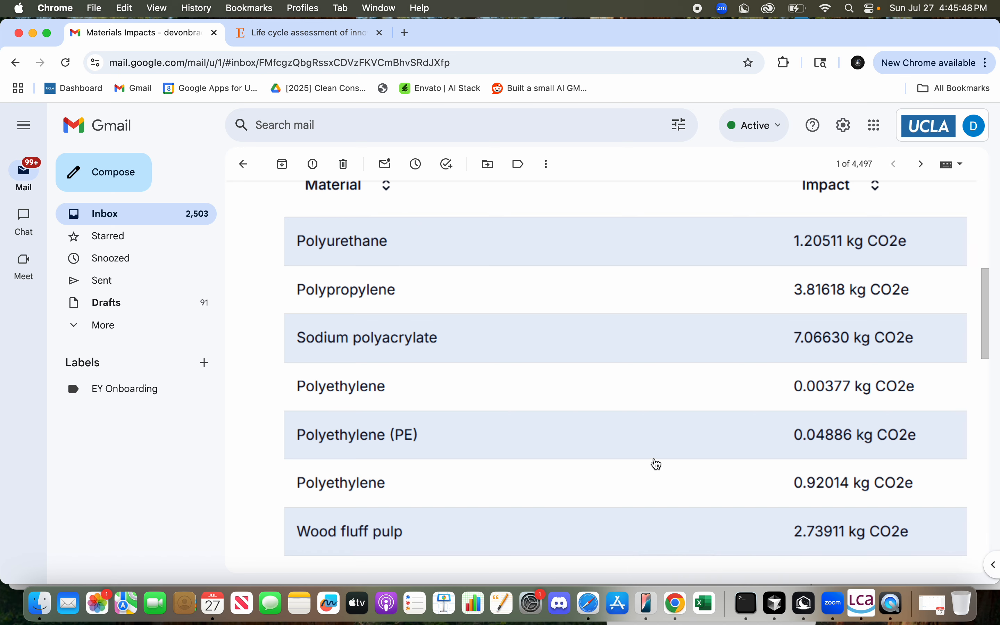
Compare the Dayrize and OpenLCA total impacts of the 136-pack diapers in the email's product comparison table
scroll(656, 464, "down", 10)
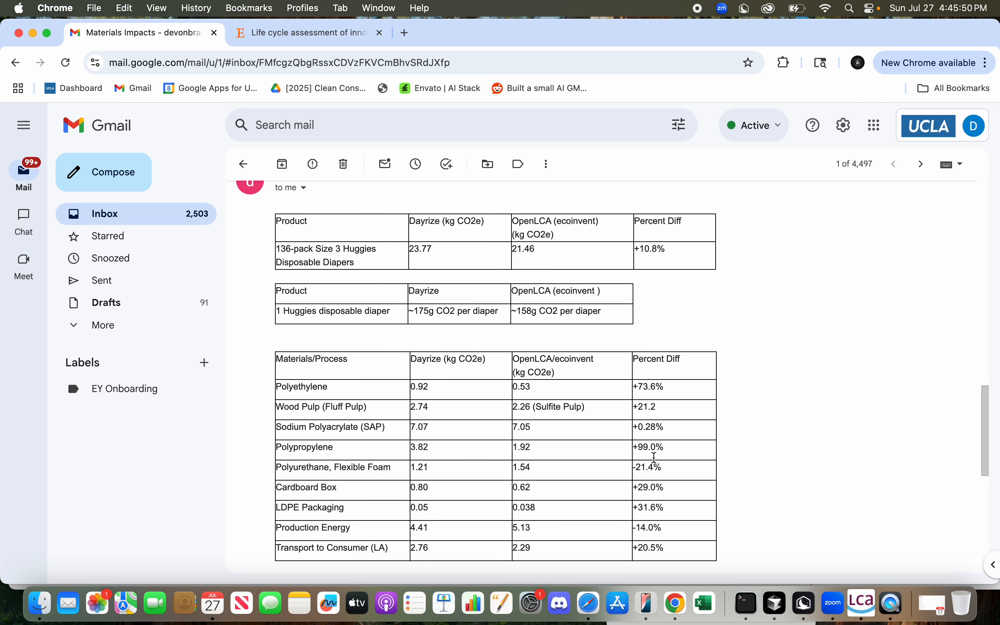
left_click_drag(561, 259, 513, 250)
left_click(446, 253)
left_click_drag(446, 253, 413, 249)
left_click(765, 317)
left_click_drag(552, 256, 521, 253)
Examine the sodium polyacrylate, polyethylene and wood pulp rows of the Materials/Process comparison table, highlighting their values
scroll(594, 330, "down", 4)
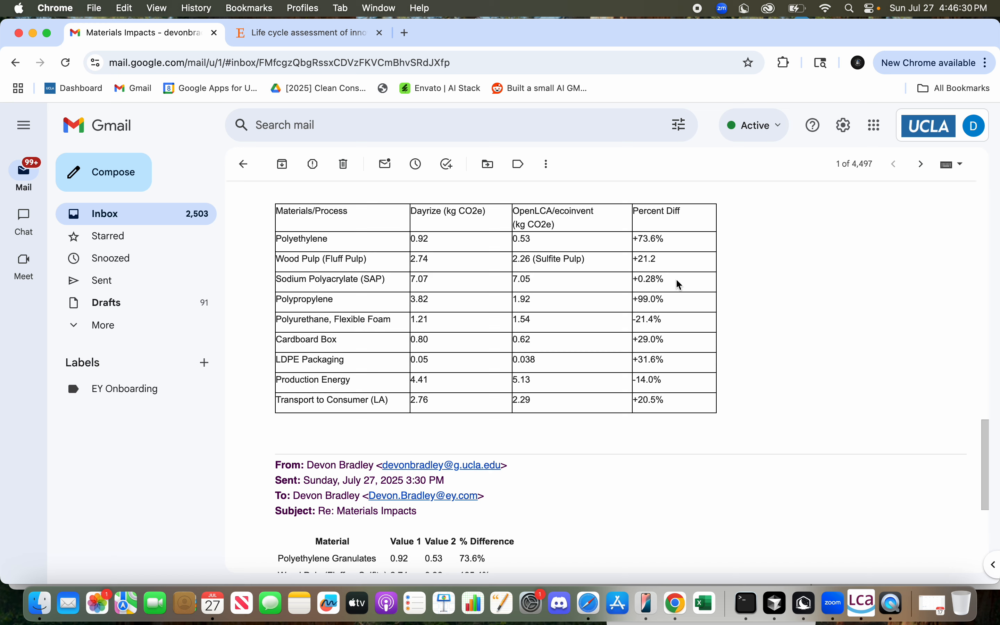
left_click_drag(678, 283, 278, 281)
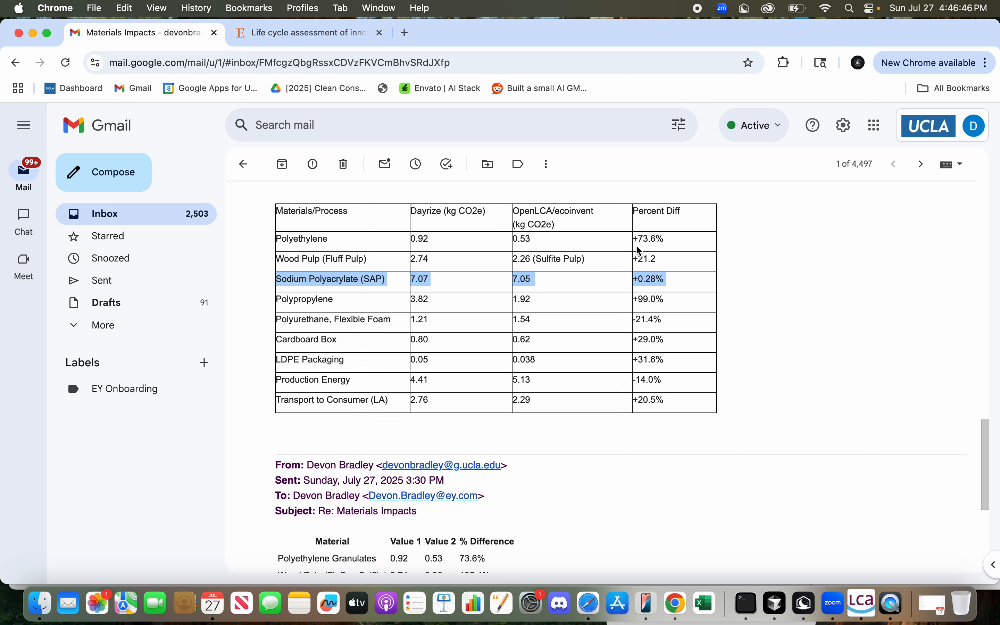
left_click(657, 243)
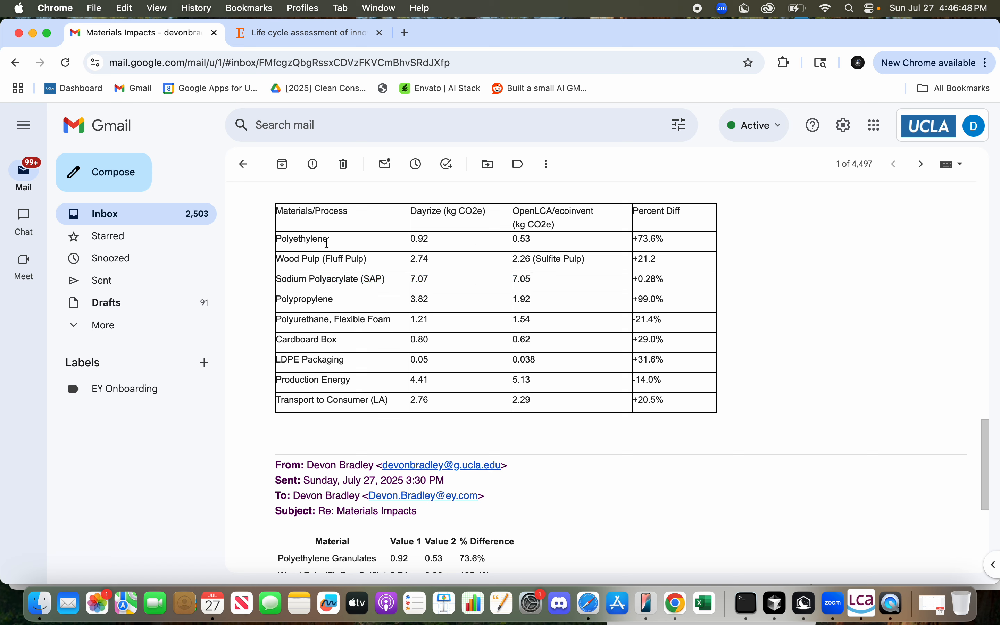
left_click_drag(331, 243, 283, 243)
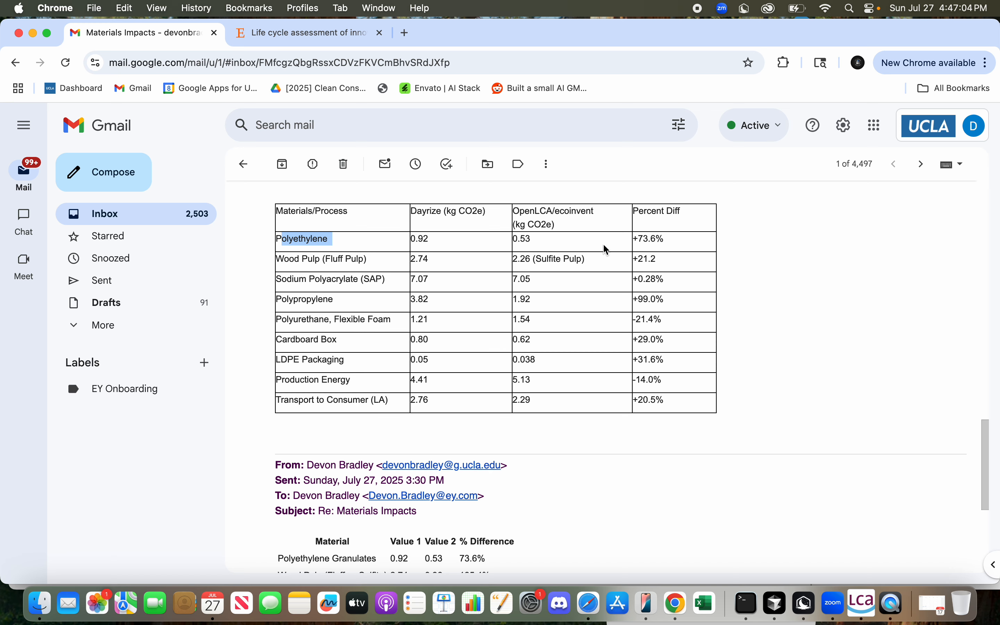
left_click(576, 239)
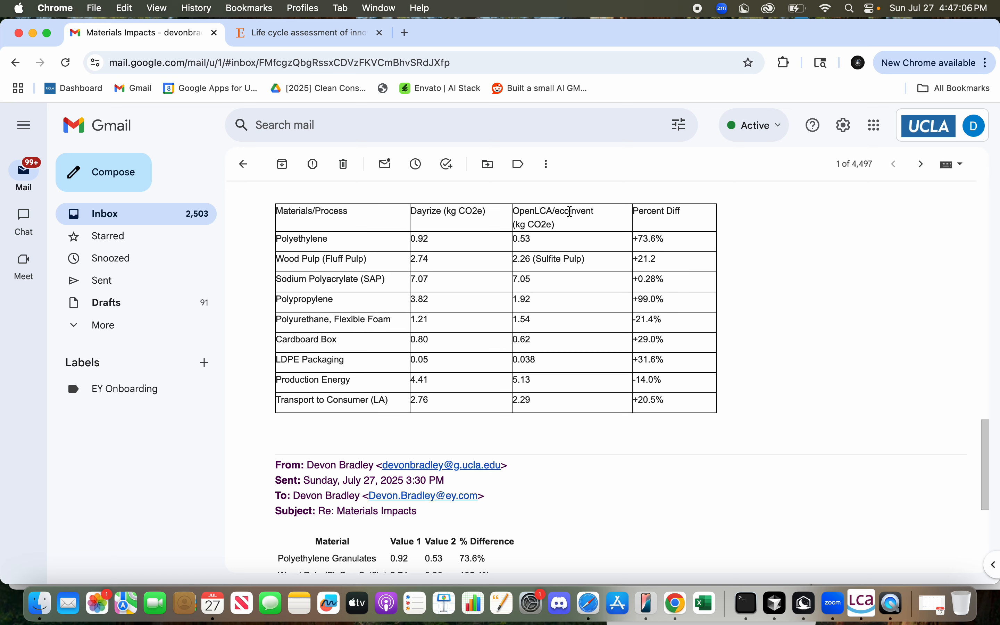
left_click_drag(555, 210, 610, 218)
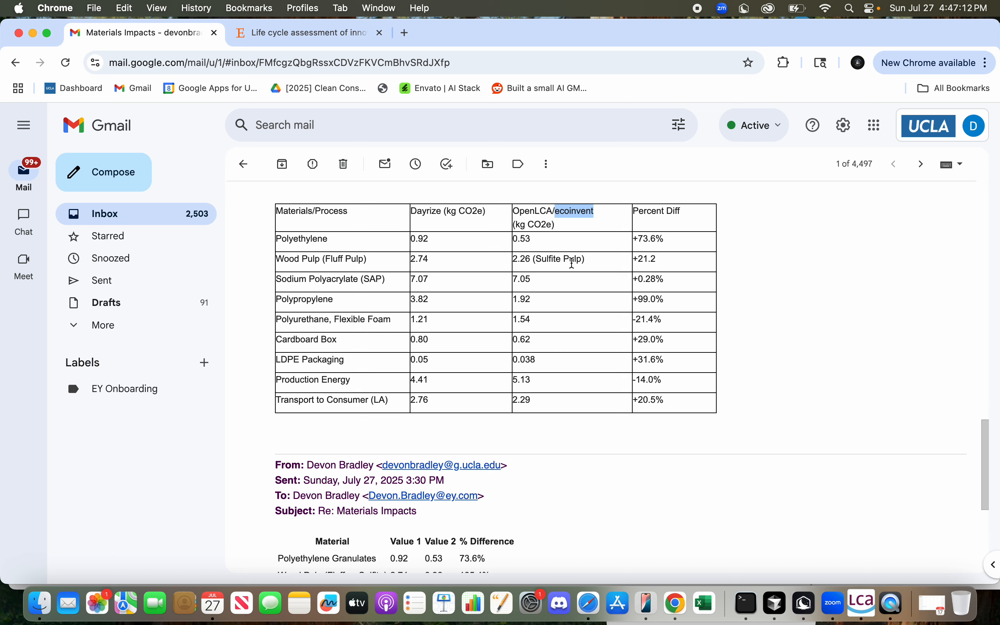
left_click_drag(668, 239, 345, 245)
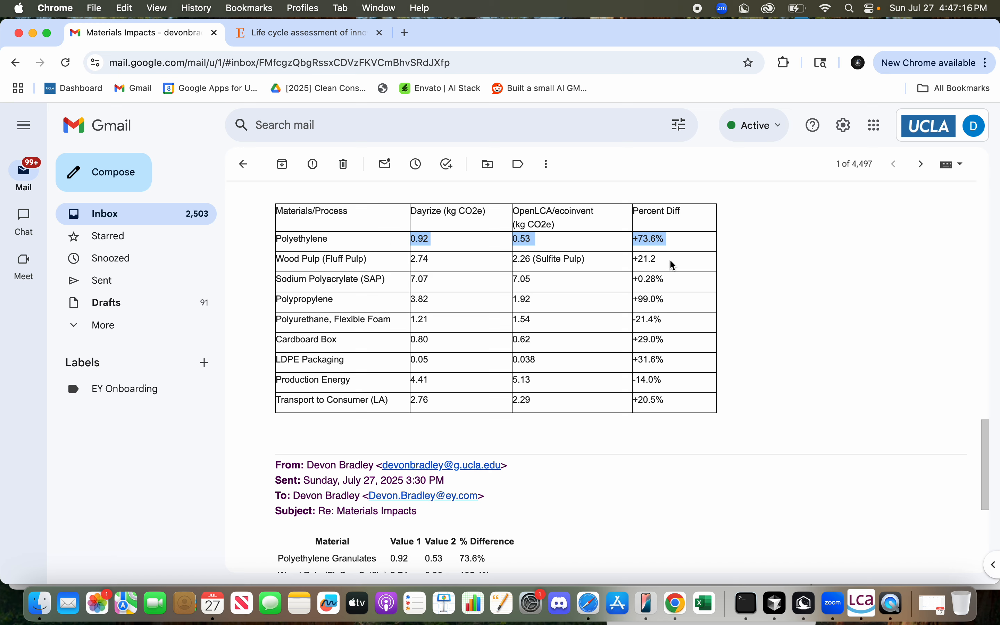
left_click_drag(687, 265, 445, 265)
left_click(571, 298)
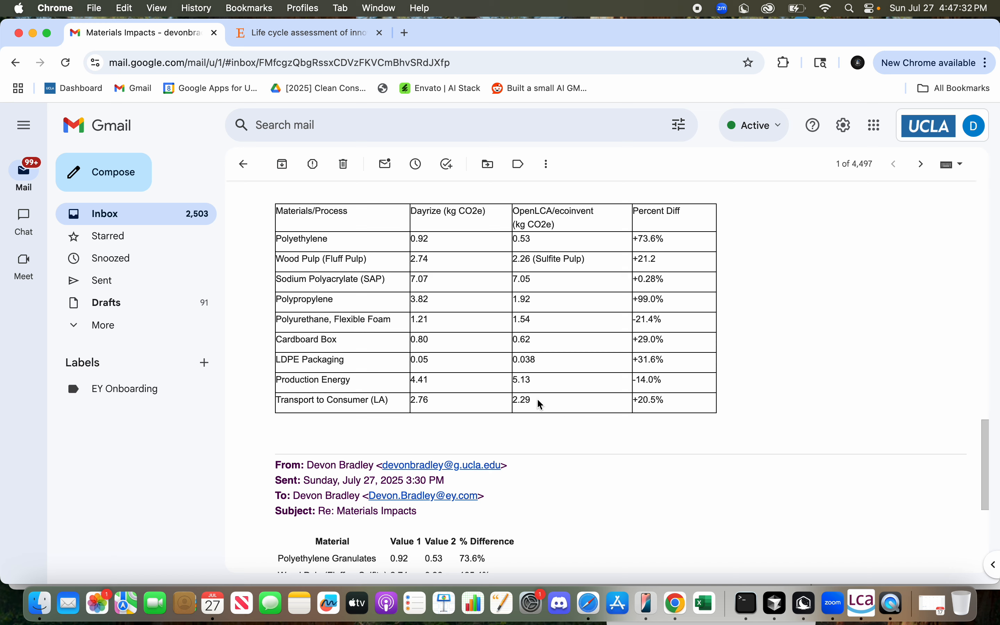
Examine the transport and polypropylene differences in the Materials/Process table and highlight the list of modelled materials
left_click_drag(663, 399, 631, 401)
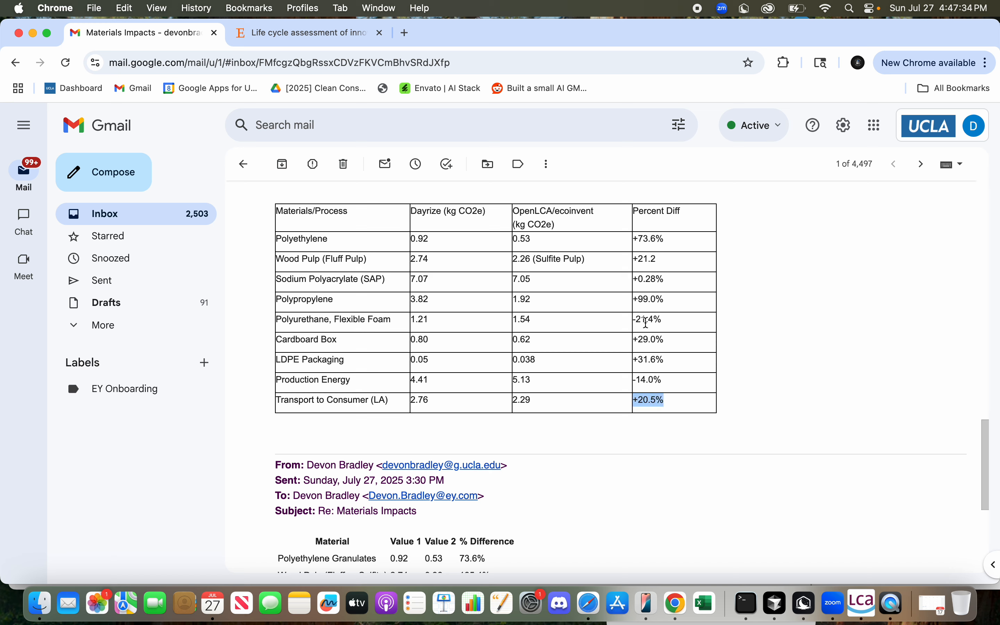
left_click_drag(676, 301, 275, 300)
left_click(295, 298)
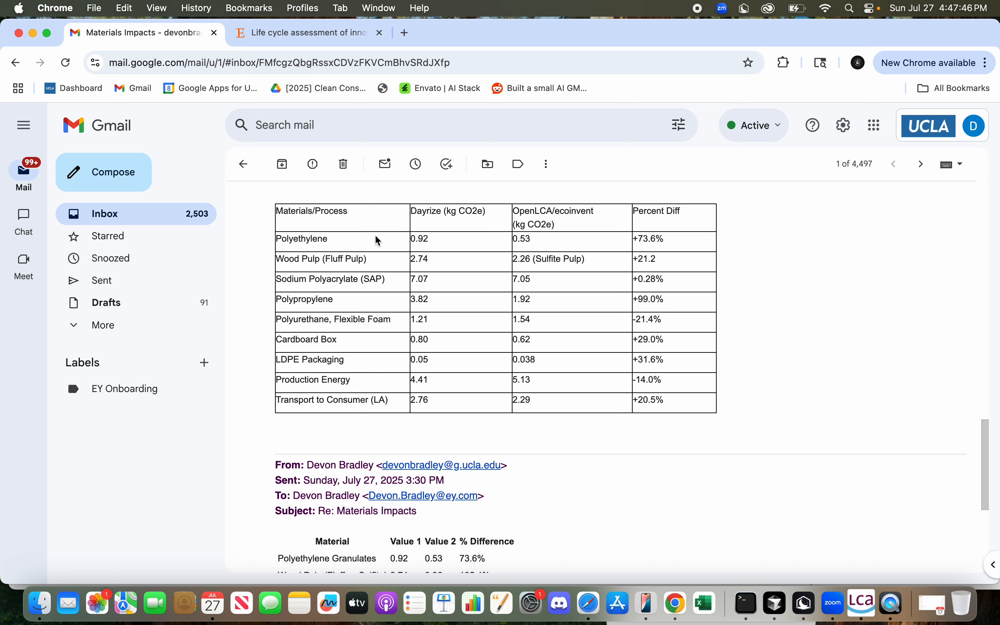
left_click_drag(355, 241, 276, 238)
left_click(344, 248)
left_click_drag(396, 403, 283, 249)
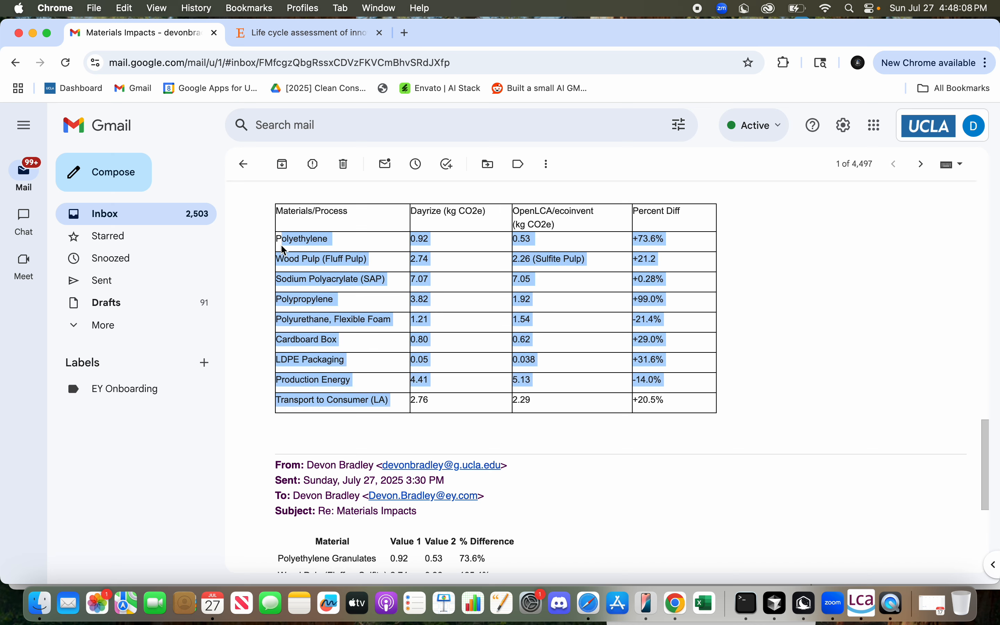
Return to openLCA, browse manufacturing process categories 16 and 20, and review the SAP Production inputs and outputs
left_click(866, 608)
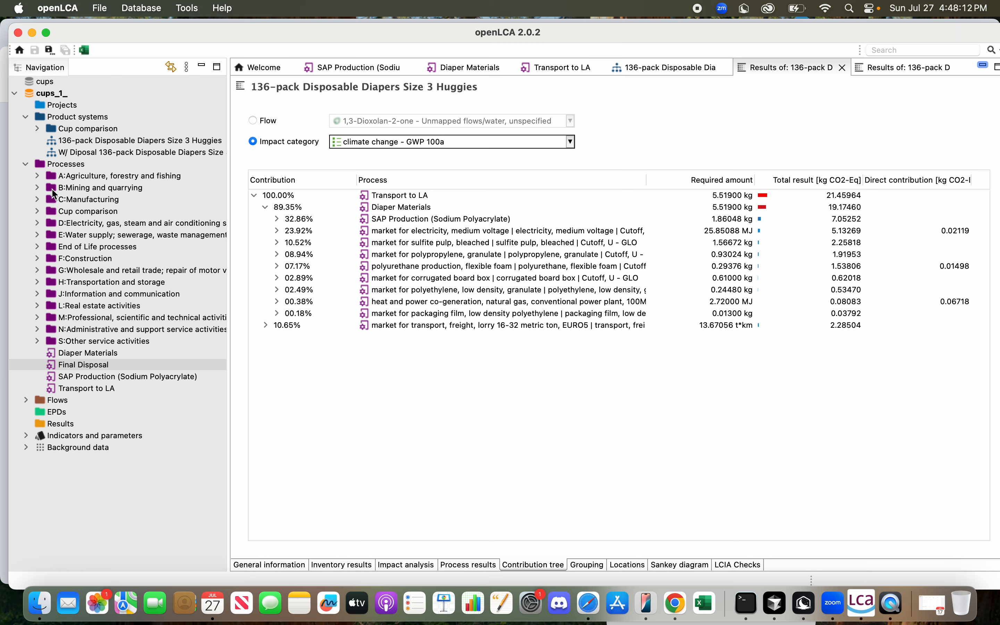
left_click(39, 199)
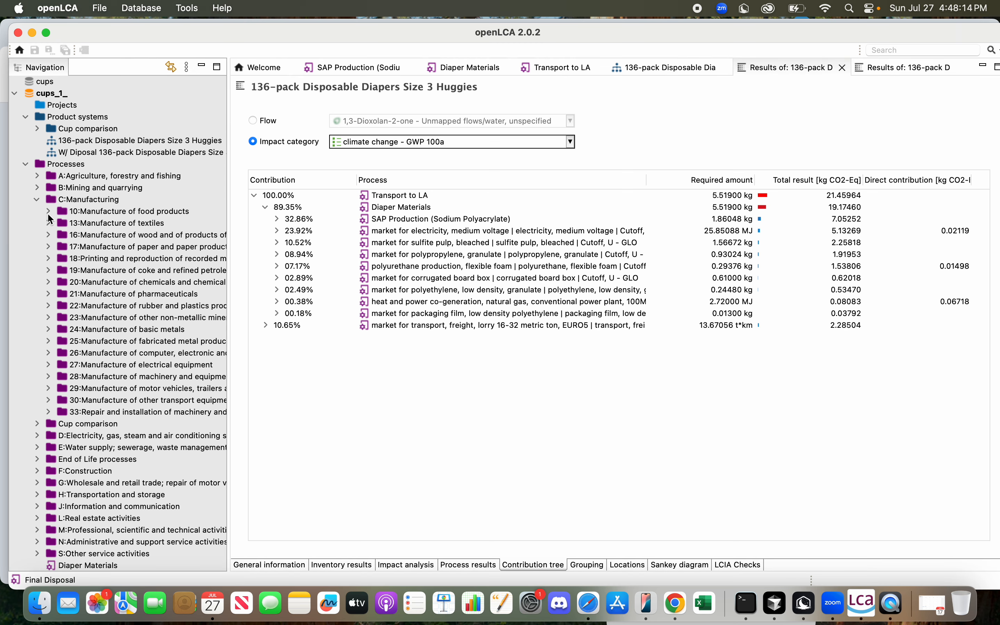
left_click(48, 235)
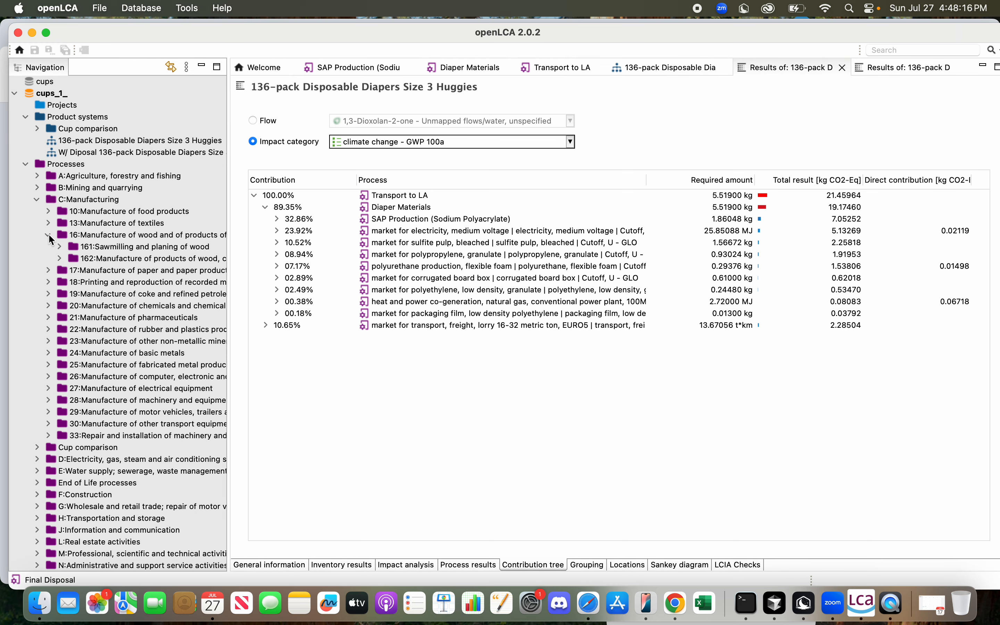
left_click(48, 304)
scroll(66, 372, "down", 5)
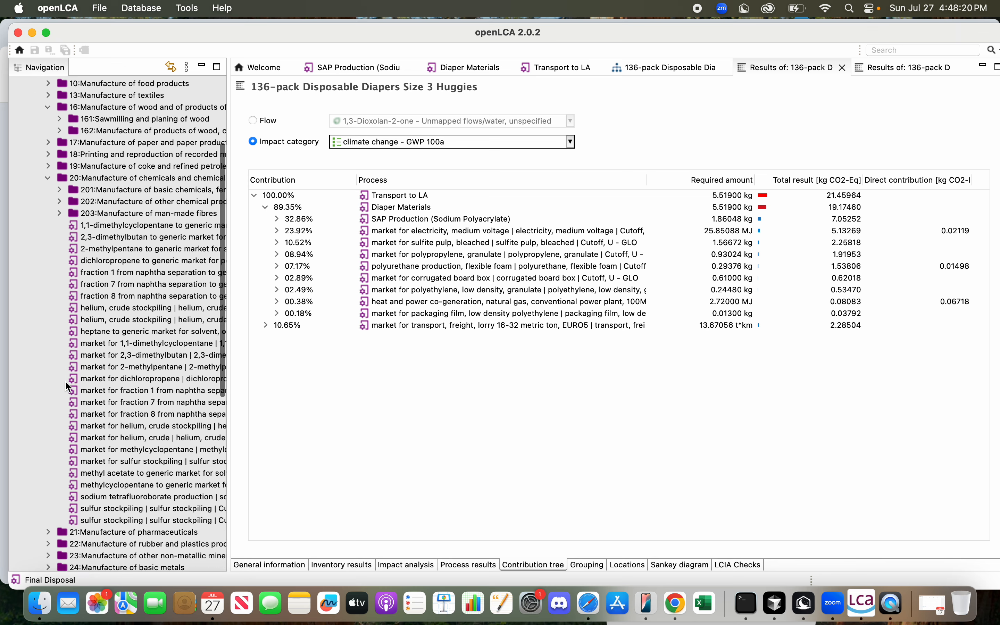
scroll(66, 372, "up", 5)
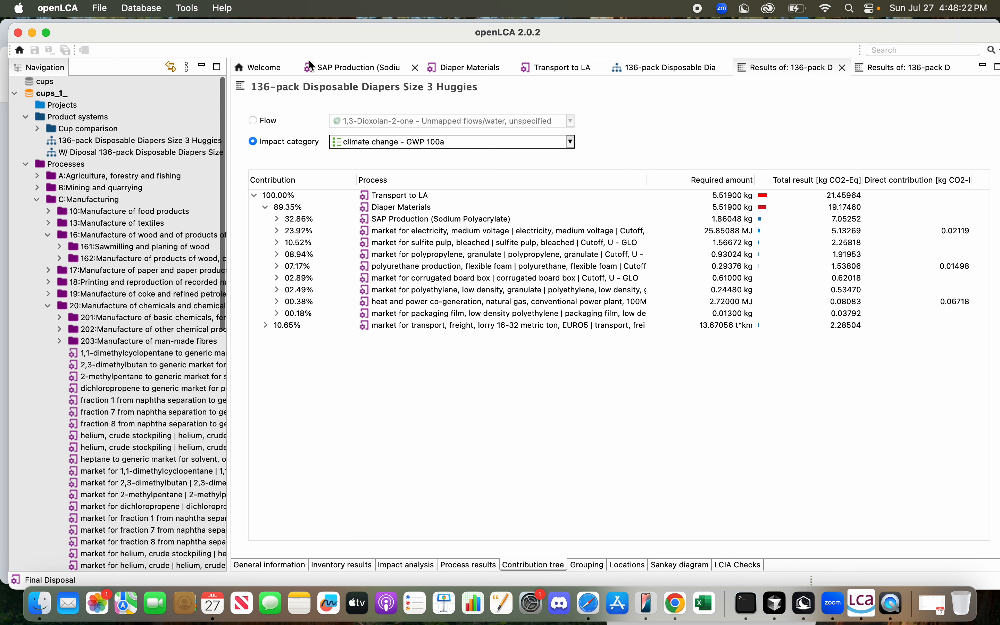
left_click(376, 69)
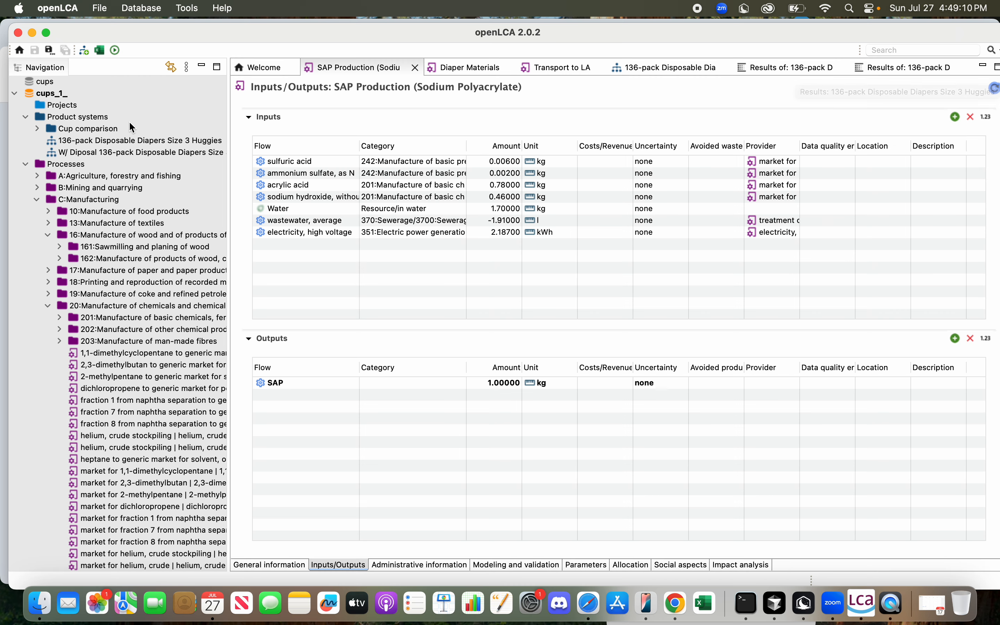
Open the W/ Diposal 136-pack Disposable Diapers product system and calculate it with the CML 2001 impact method
left_click(123, 154)
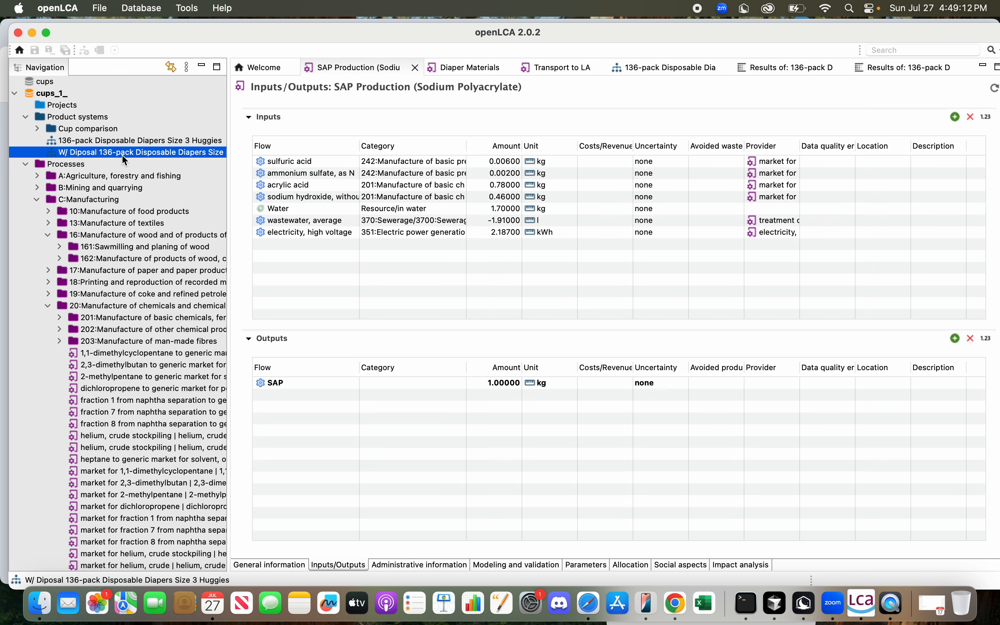
double_click(116, 152)
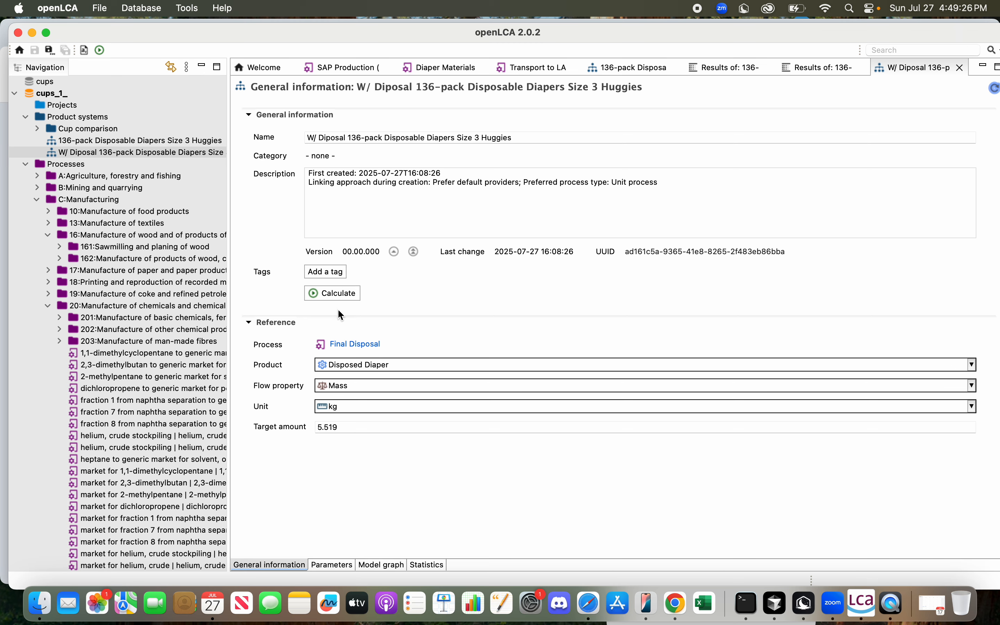
left_click(351, 292)
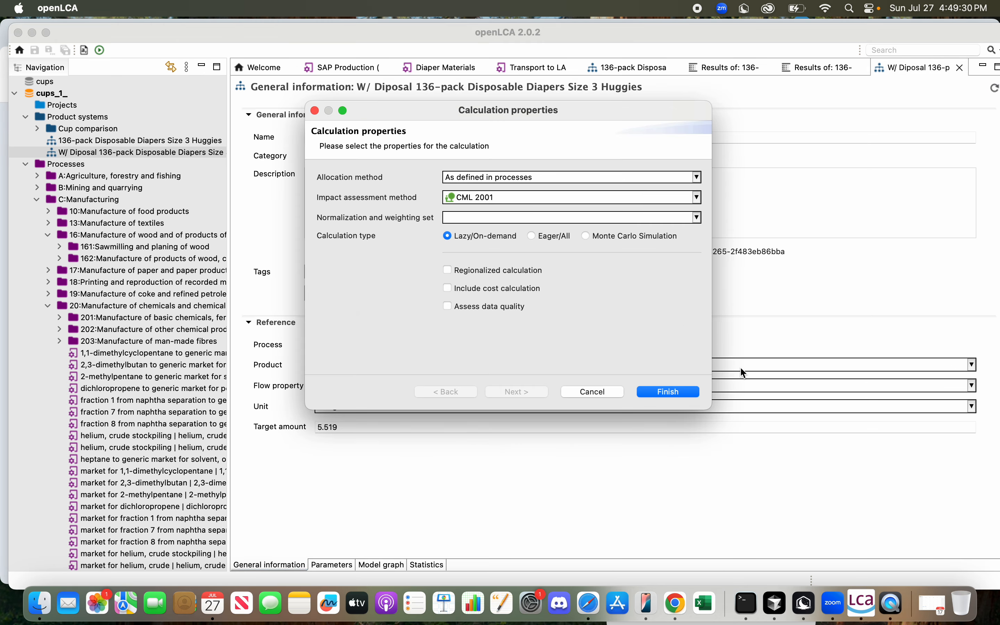
left_click(680, 391)
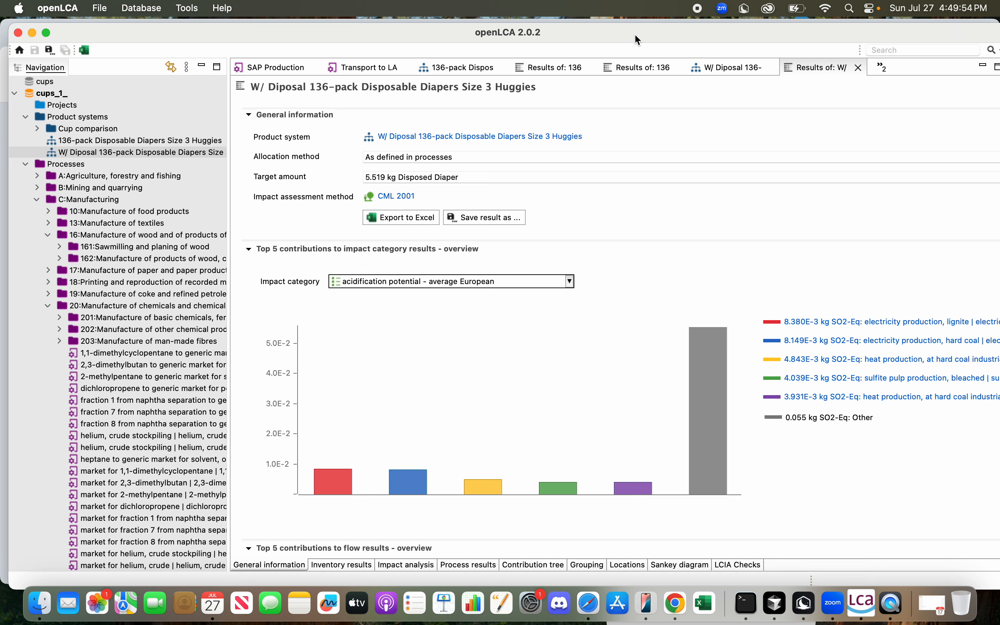
Display the disposal results' contribution tree for climate change - GWP 100a and compare it with the results without disposal
left_click(521, 564)
left_click(571, 142)
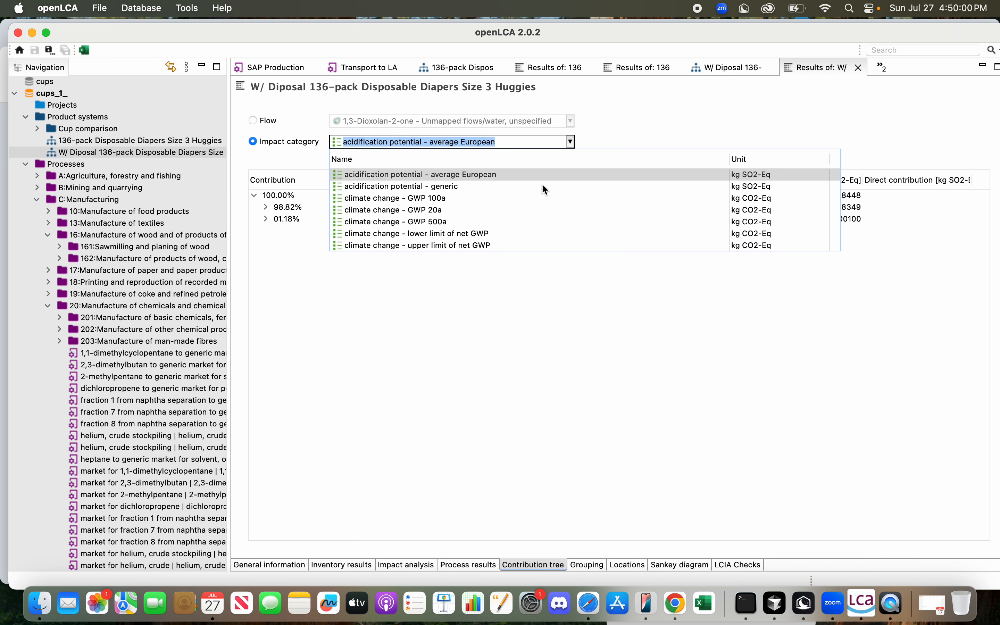
left_click(488, 199)
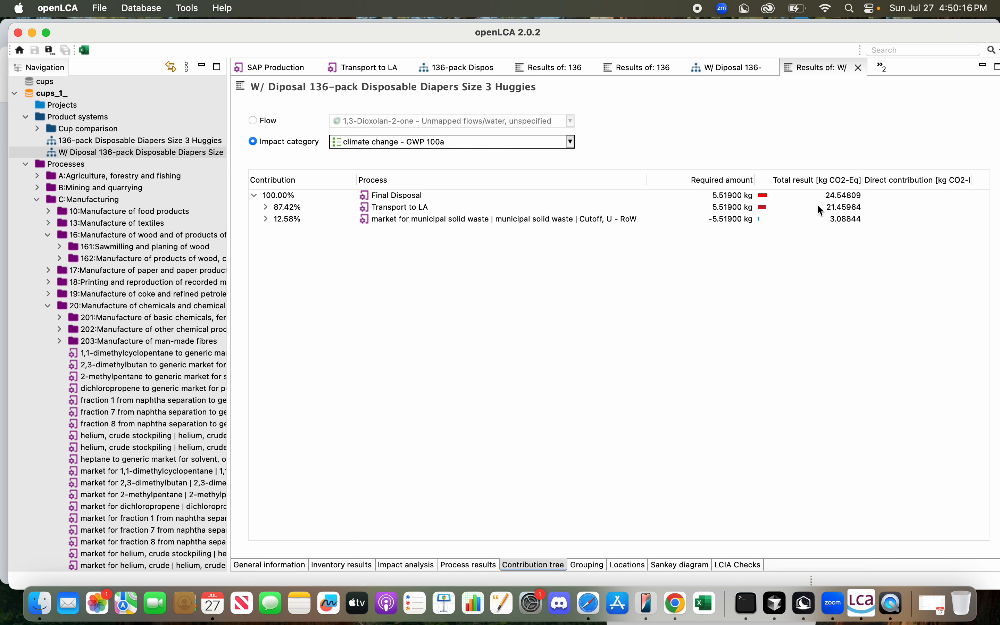
left_click(613, 65)
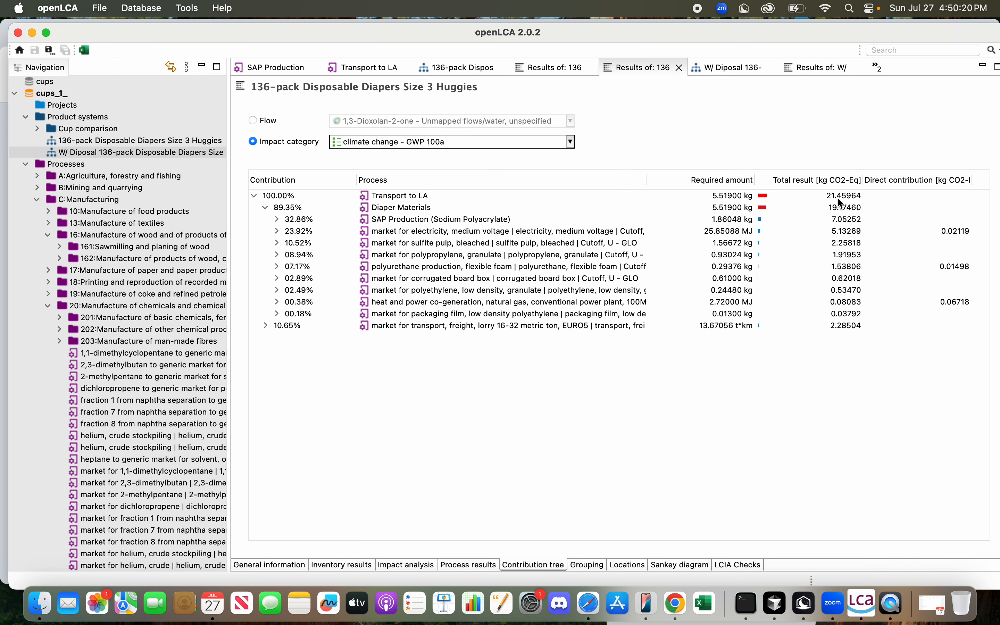
left_click(809, 73)
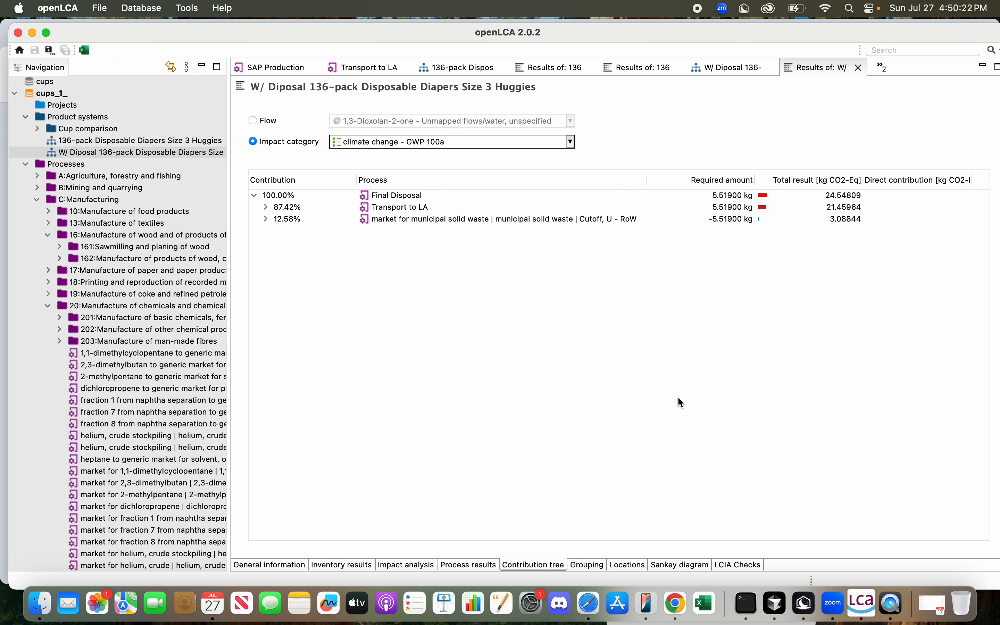